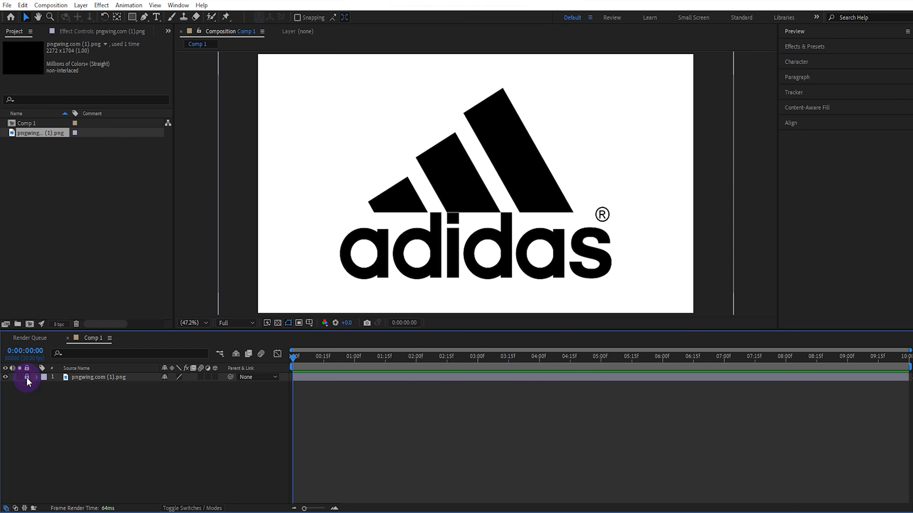
- Choose the Pen tool and set the shape fill colour to red, FF0000
left_click(144, 17)
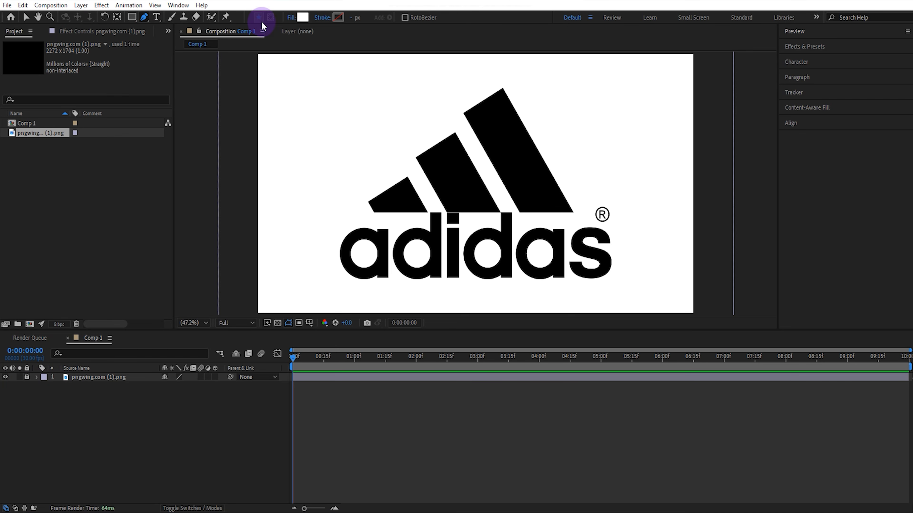
left_click(302, 17)
left_click(646, 311)
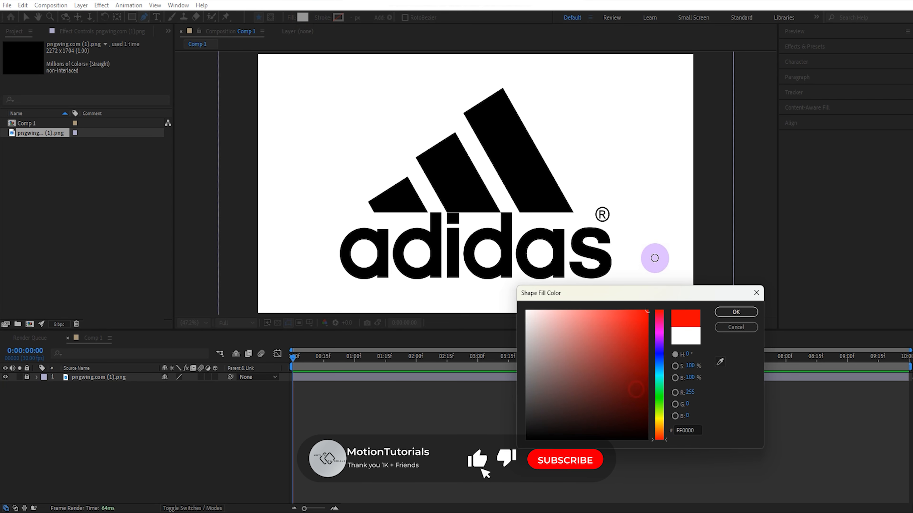
left_click(726, 313)
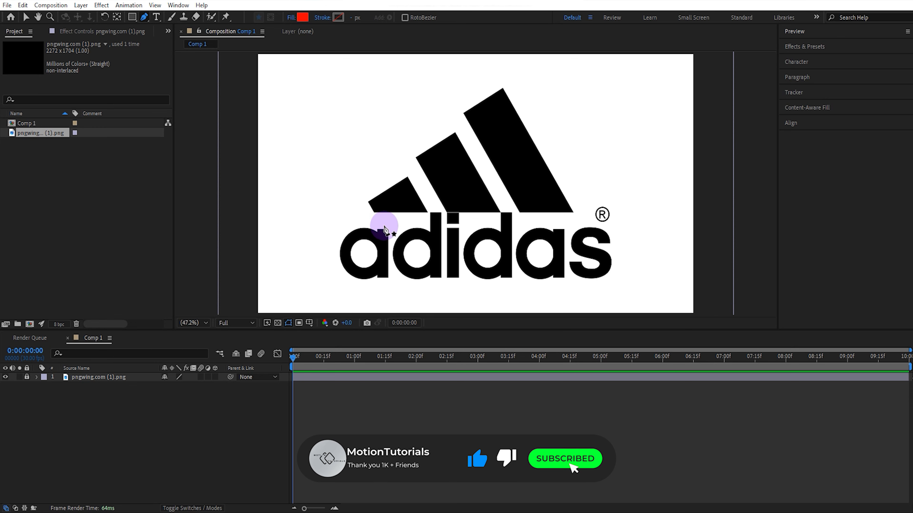
- Trace the smallest stripe of the adidas logo with a closed four-corner pen shape
scroll(382, 228, "up", 3)
scroll(377, 237, "up", 1)
left_click_drag(308, 237, 628, 159)
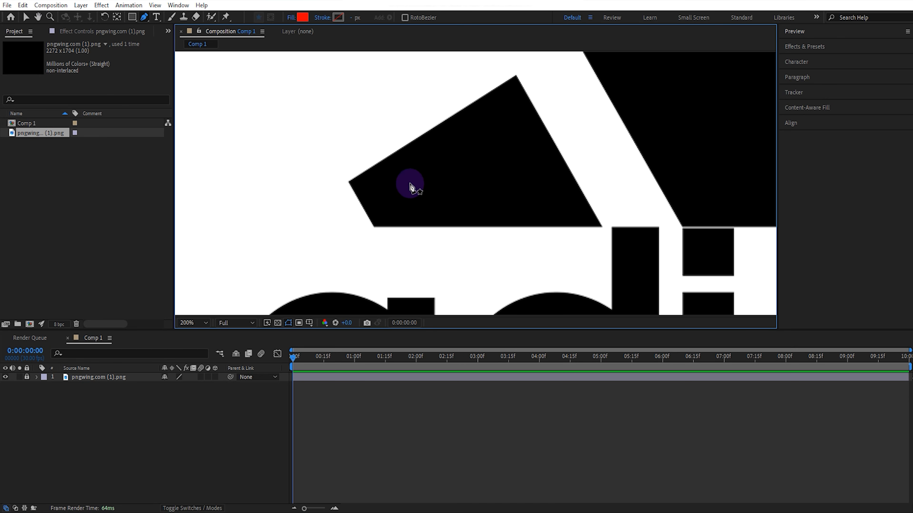
left_click(349, 182)
left_click(375, 226)
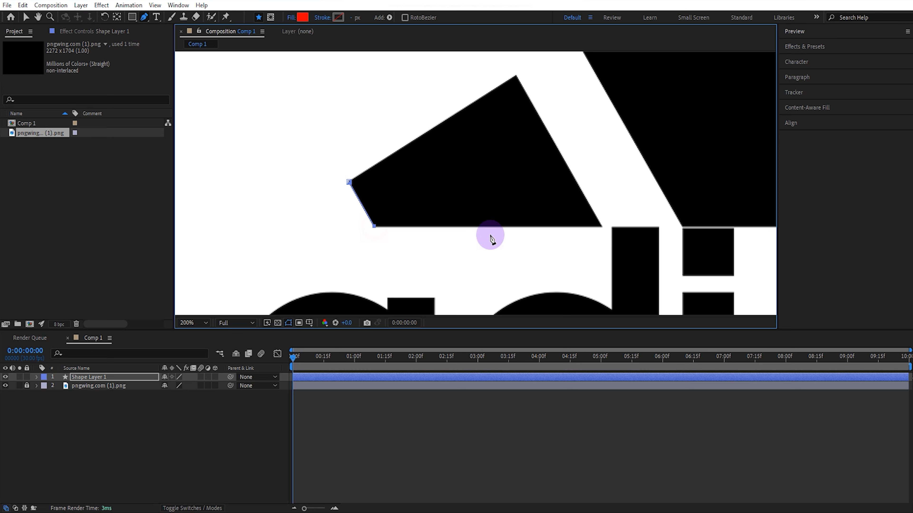
left_click(601, 227)
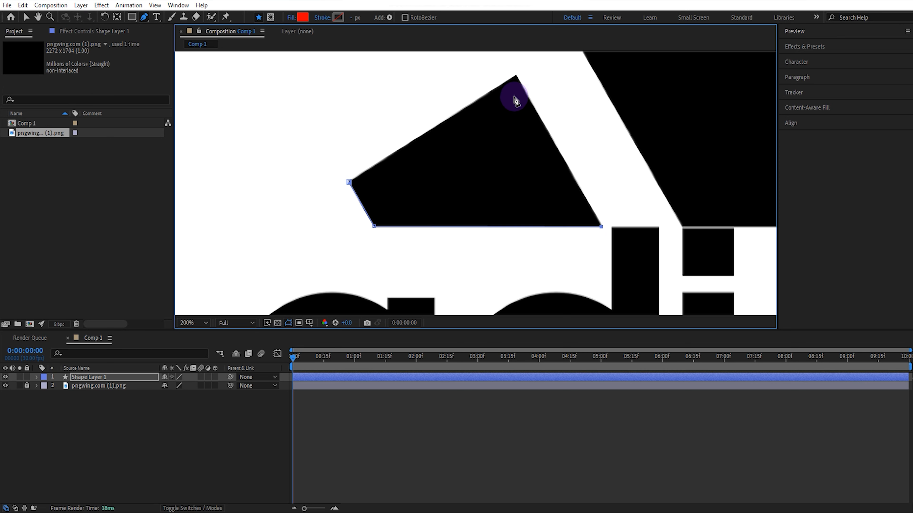
left_click(516, 77)
left_click(349, 182)
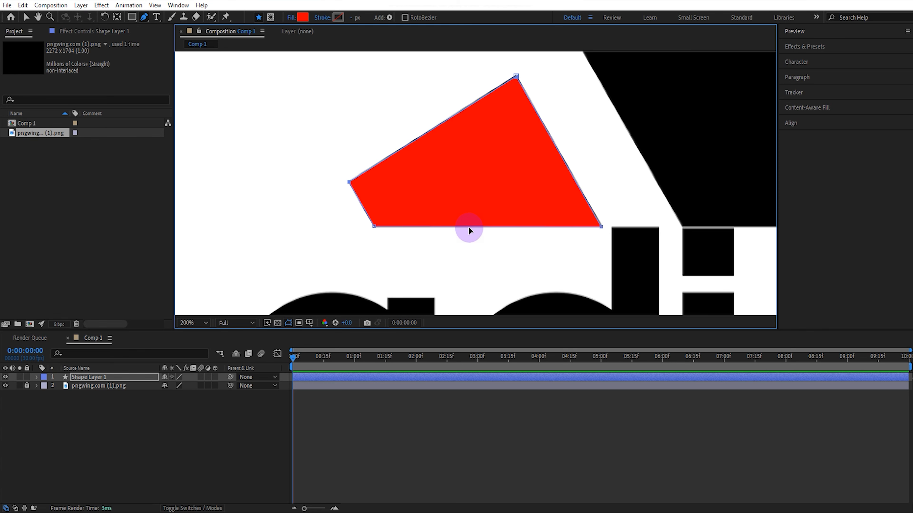
- Deselect the first shape and trace the logo's middle stripe as a closed four-corner pen shape on a new layer
key("h")
left_click_drag(544, 183, 361, 232)
left_click_drag(486, 162, 402, 202)
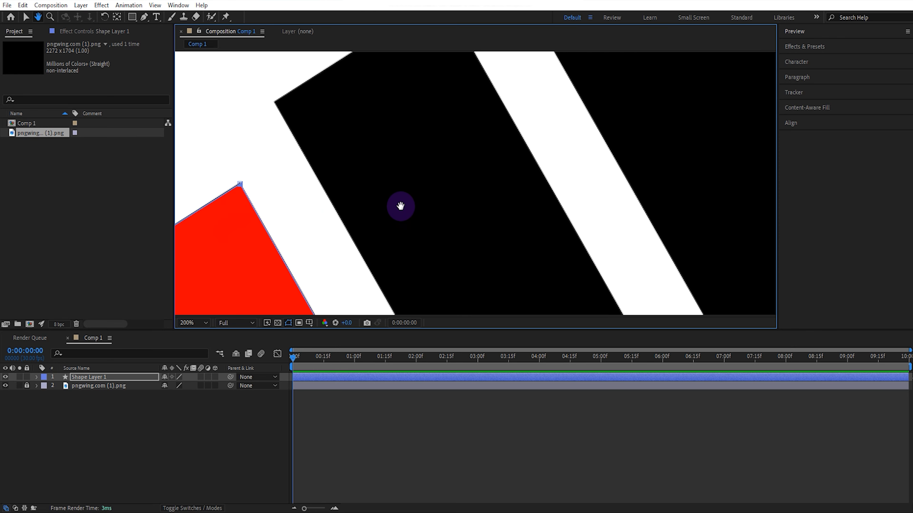
key("v")
key("g")
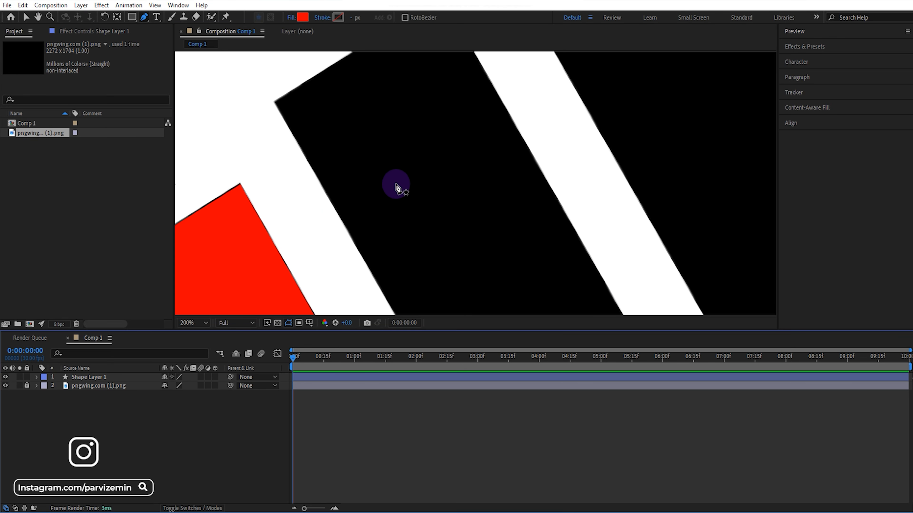
key("space")
left_click_drag(400, 154, 437, 254)
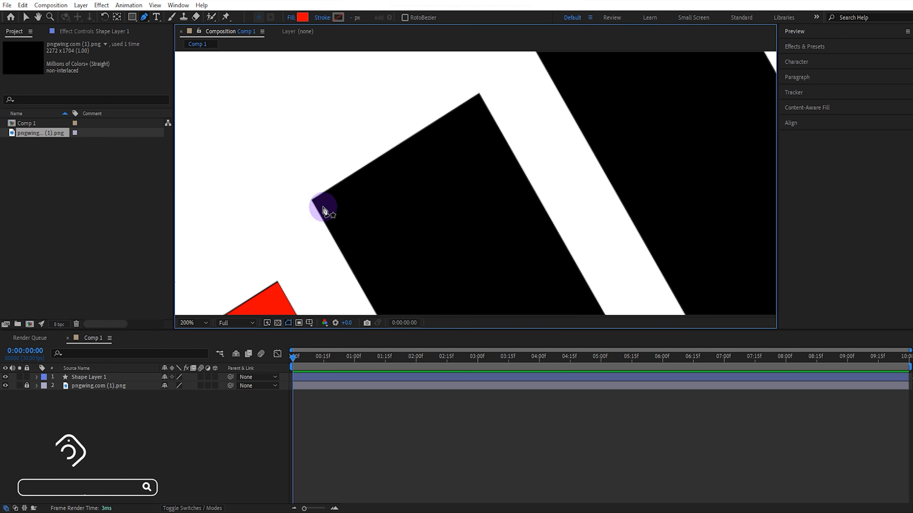
left_click(312, 200)
key("space")
left_click_drag(454, 179, 374, 49)
left_click(445, 137)
key("space")
left_click_drag(489, 288, 400, 72)
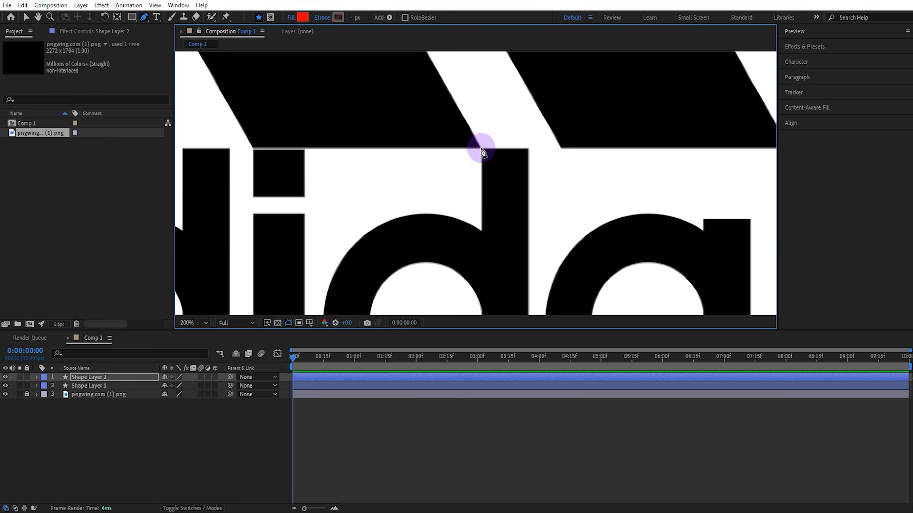
left_click(481, 148)
key("space")
left_click_drag(282, 133, 508, 317)
left_click(416, 203)
key("space")
left_click(364, 99)
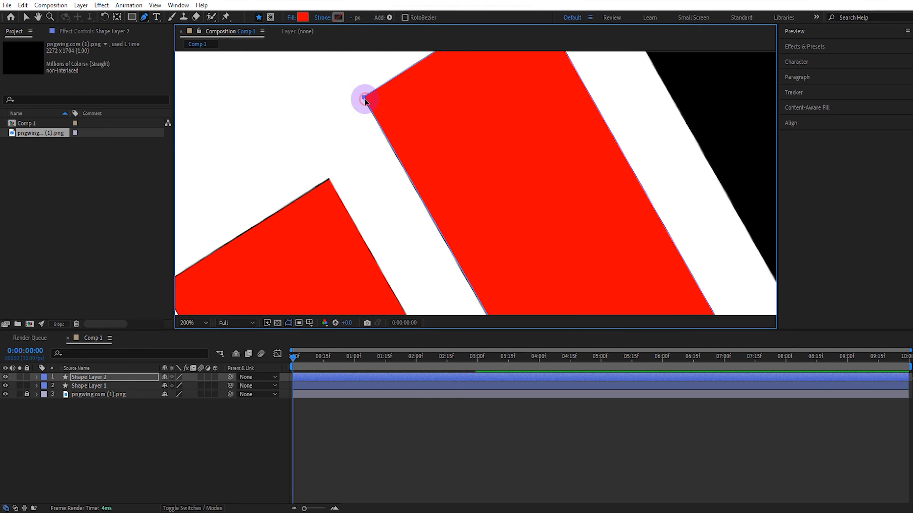
- Deselect the middle stripe's shape and trace the logo's largest stripe as a closed four-corner pen shape on its own layer
key("v")
key("space")
left_click_drag(514, 180, 500, 412)
left_click(520, 183)
key("space")
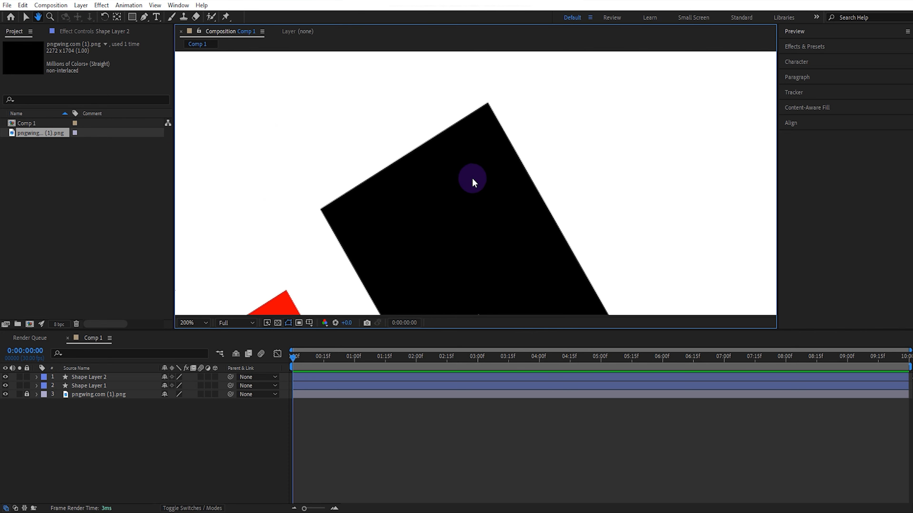
key("g")
left_click(320, 209)
left_click(488, 103)
key("space")
left_click_drag(529, 206, 377, 18)
left_click_drag(575, 306, 487, 159)
left_click(517, 204)
key("space")
left_click_drag(297, 207, 479, 225)
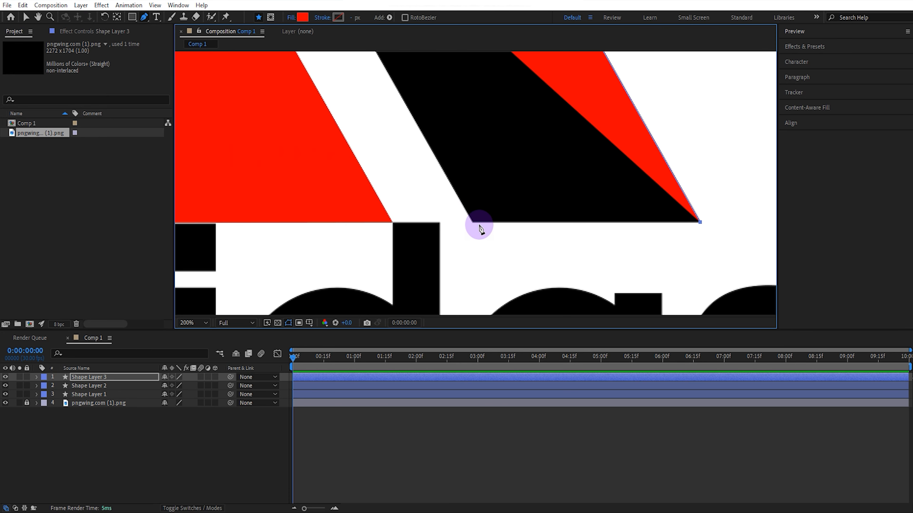
left_click(473, 222)
key("space")
left_click_drag(424, 159, 589, 486)
left_click(386, 103)
- Unlock the reference logo image layer and delete it from the composition
key("space")
left_click_drag(392, 122, 392, 208)
key("v")
left_click(338, 131)
scroll(395, 172, "down", 4)
key("space")
left_click_drag(449, 216, 435, 168)
left_click(27, 403)
left_click(95, 403)
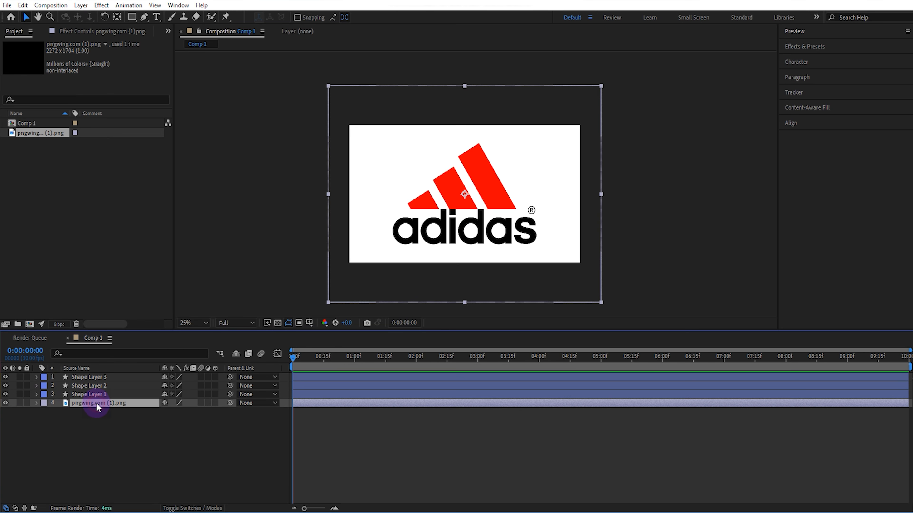
key("Delete")
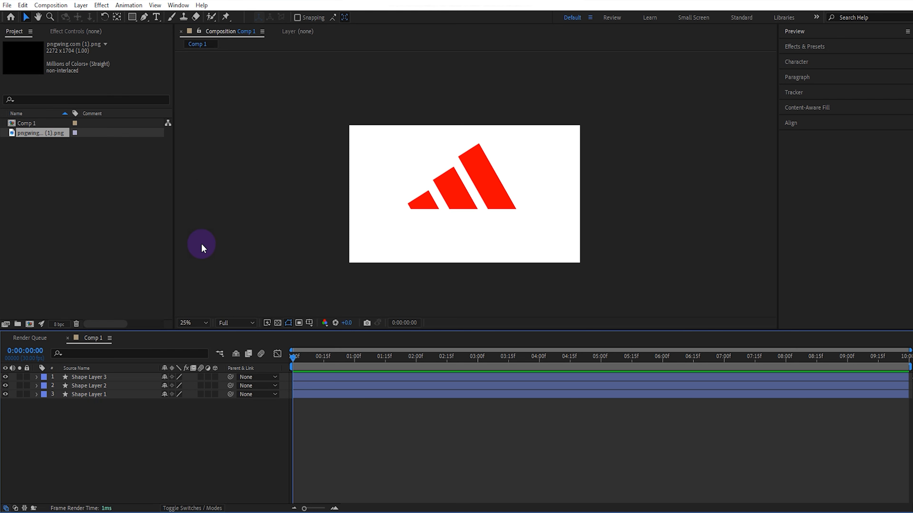
- Set the composition's background colour to black, 000000, in the composition settings
right_click(213, 190)
left_click(237, 215)
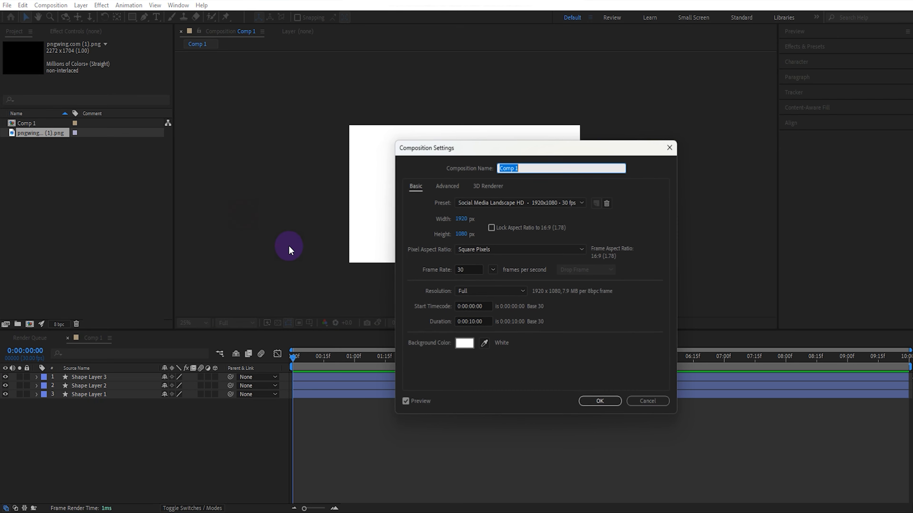
left_click(462, 345)
left_click_drag(554, 417, 502, 466)
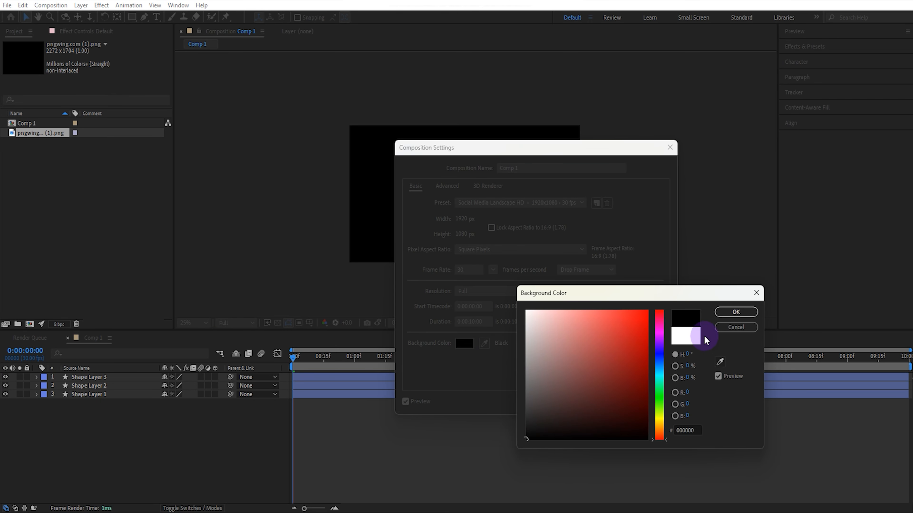
left_click(727, 312)
left_click(597, 401)
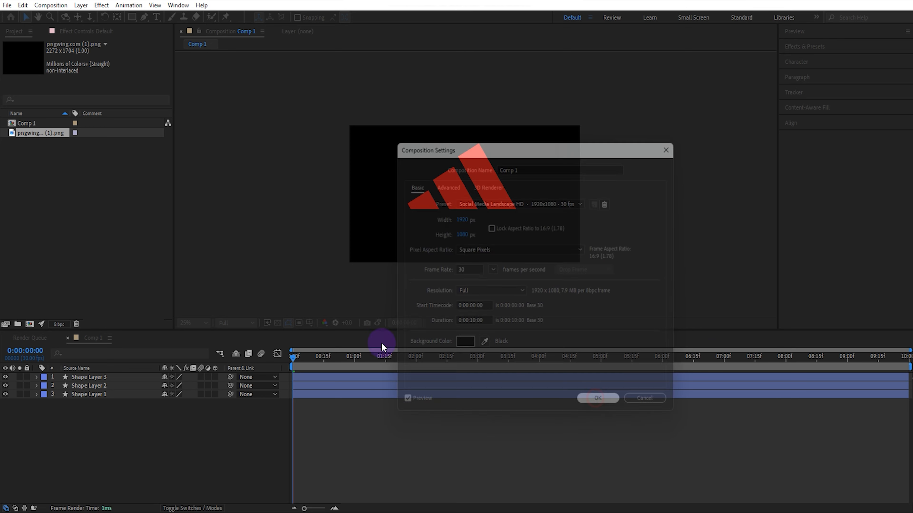
- Fit the composition in the viewer and make all three stripe shape layers 3D
left_click(202, 322)
left_click(203, 344)
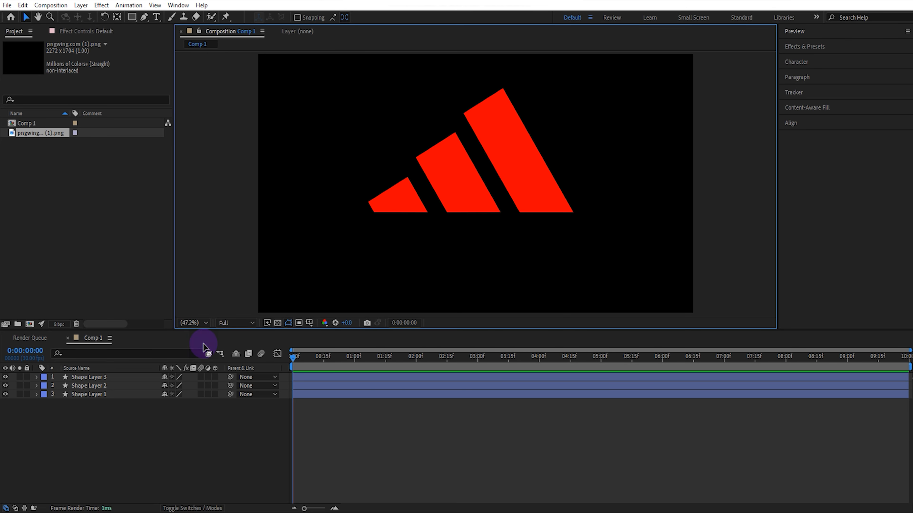
left_click_drag(214, 376, 215, 396)
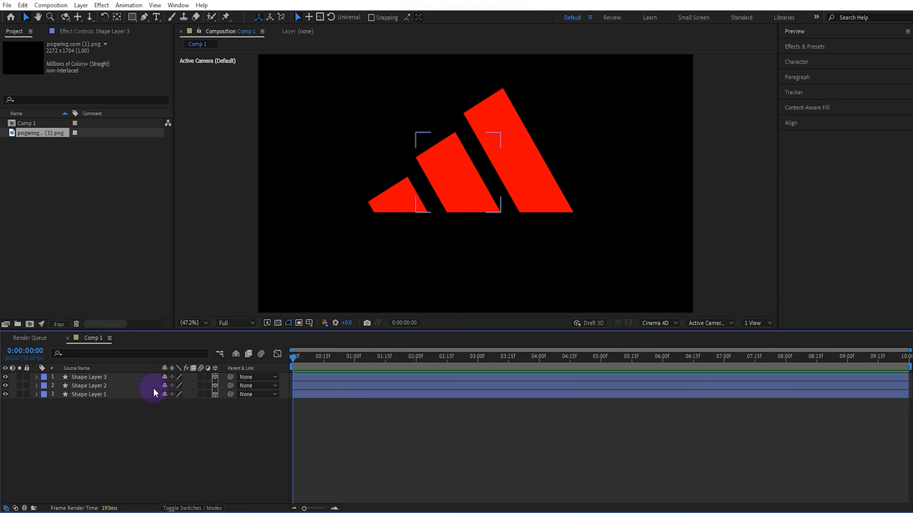
- Give Shape Layer 3 an Angular bevel style and an extrusion depth in its geometry options
left_click(128, 378)
left_click(36, 378)
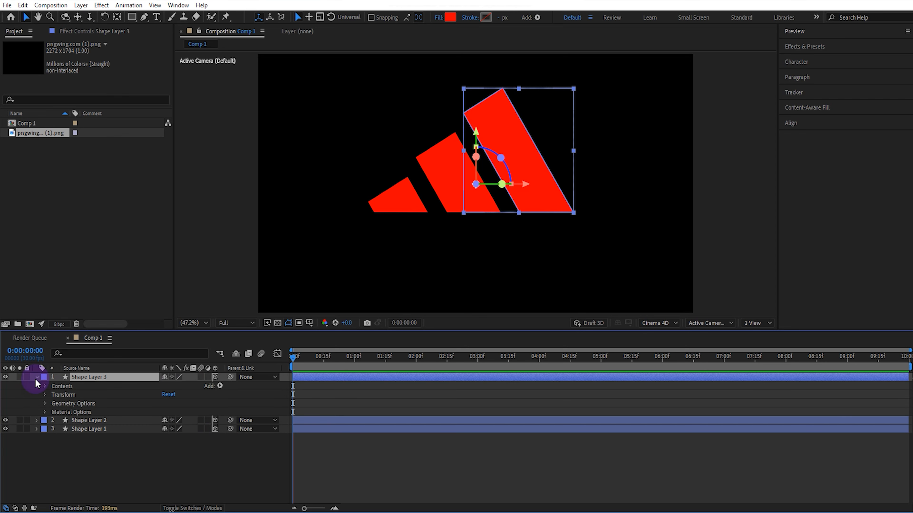
left_click(44, 403)
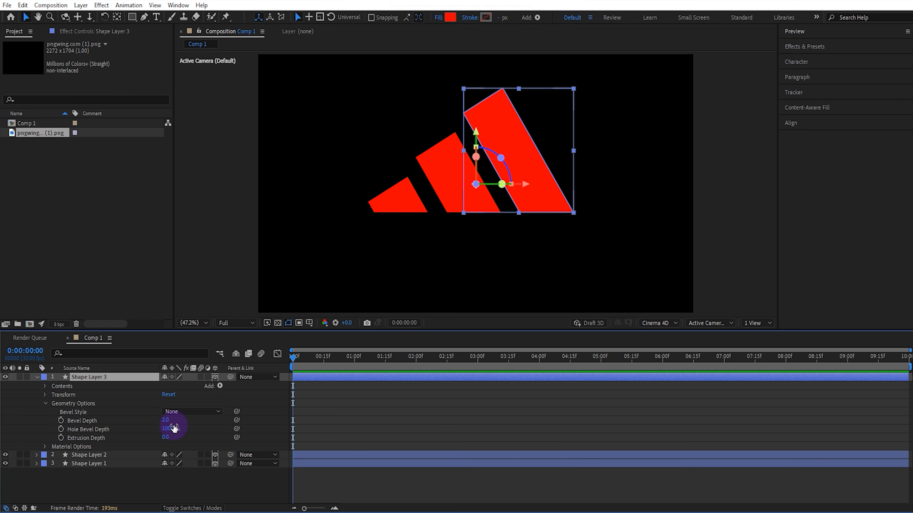
left_click(189, 413)
left_click(190, 434)
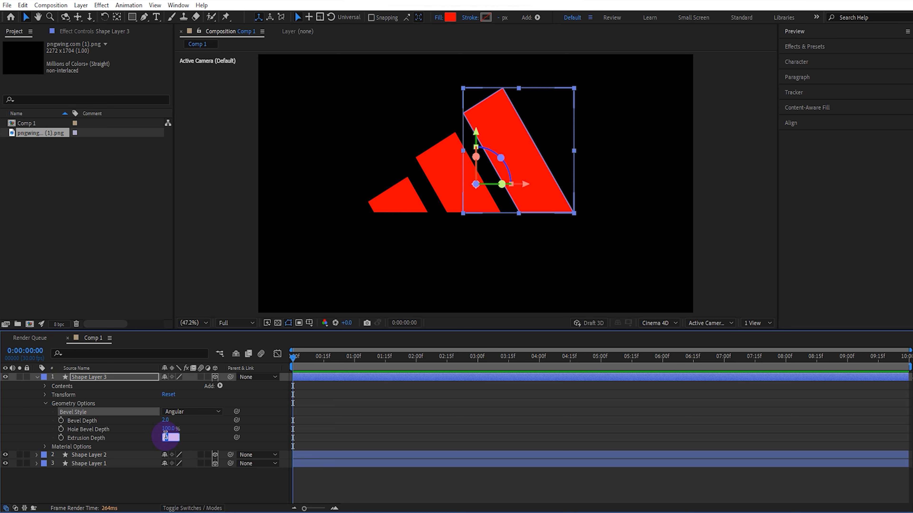
left_click(46, 403)
- Set Shape Layer 2's bevel style to Angular and its extrusion depth to 80
left_click(36, 420)
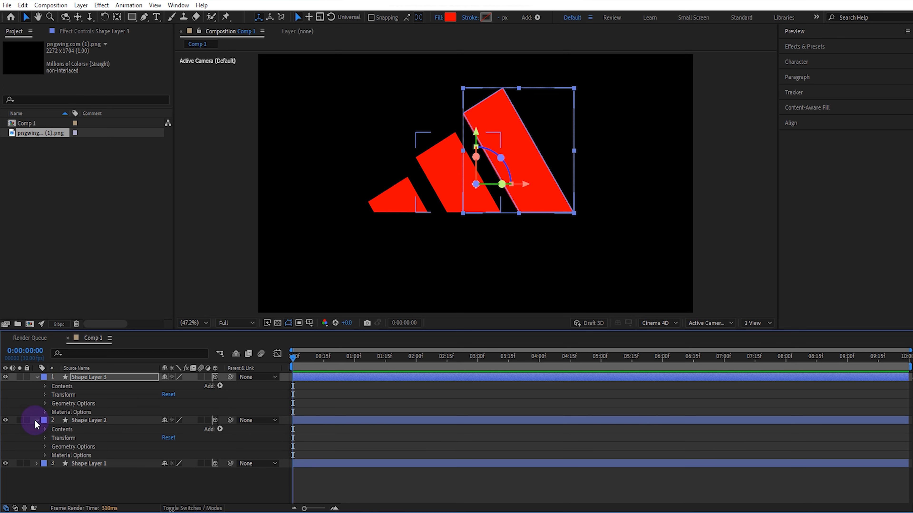
left_click(46, 446)
left_click(185, 454)
left_click(187, 477)
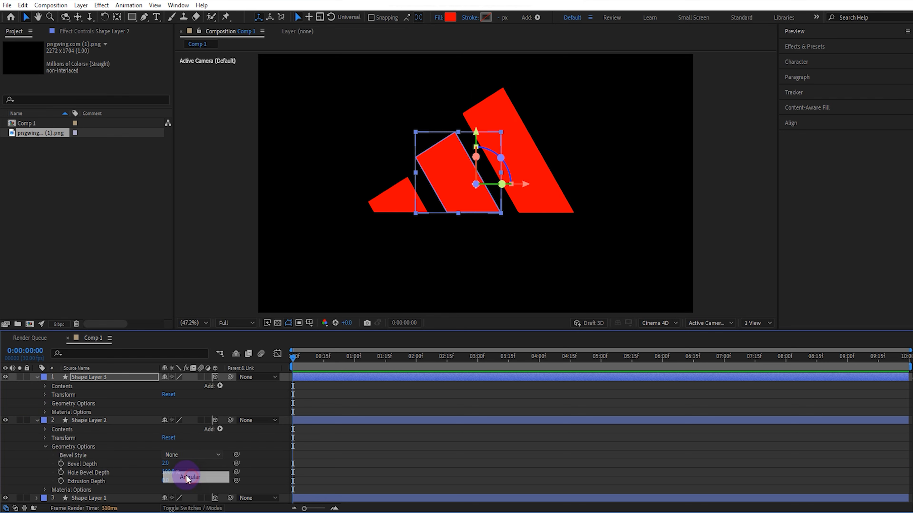
- Set Shape Layer 1's bevel style to Angular and its extrusion depth to 80
left_click(97, 499)
left_click(37, 498)
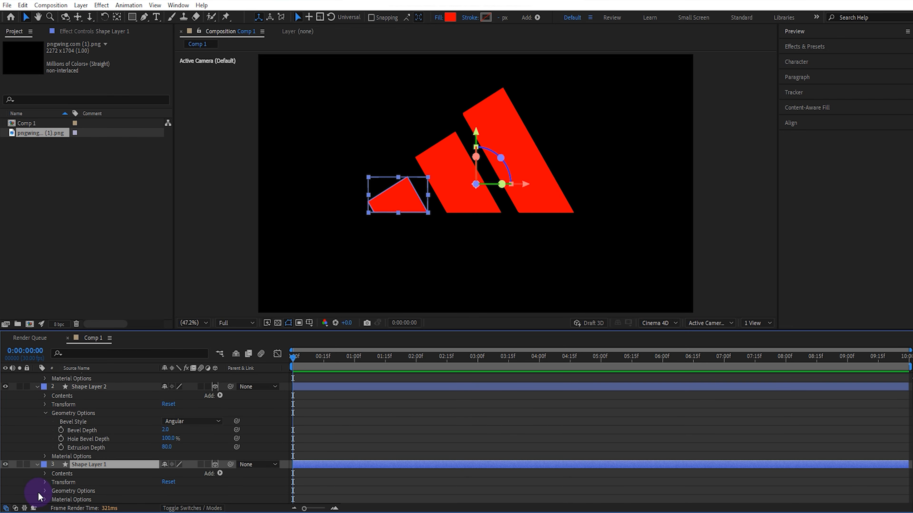
left_click(45, 491)
left_click(185, 473)
left_click(190, 440)
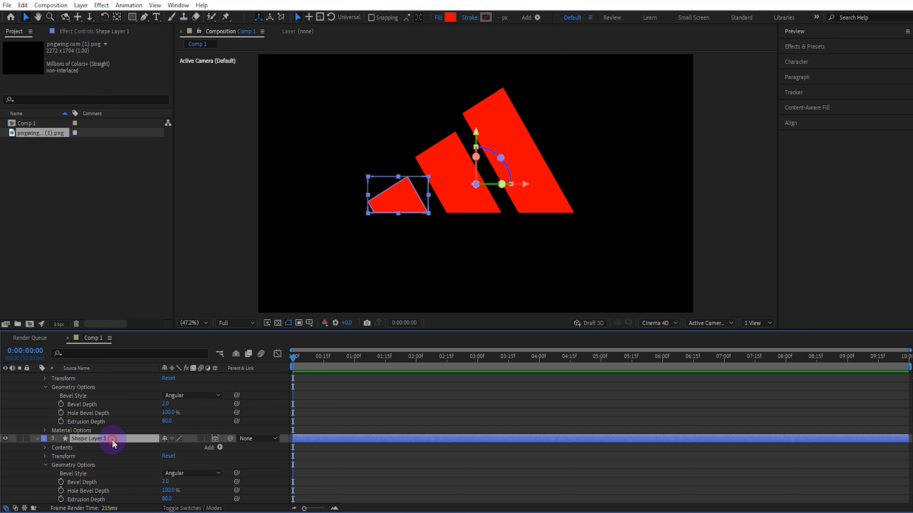
- Collapse the properties of all three shape layers and clear the layer selection
left_click(37, 438)
left_click(36, 420)
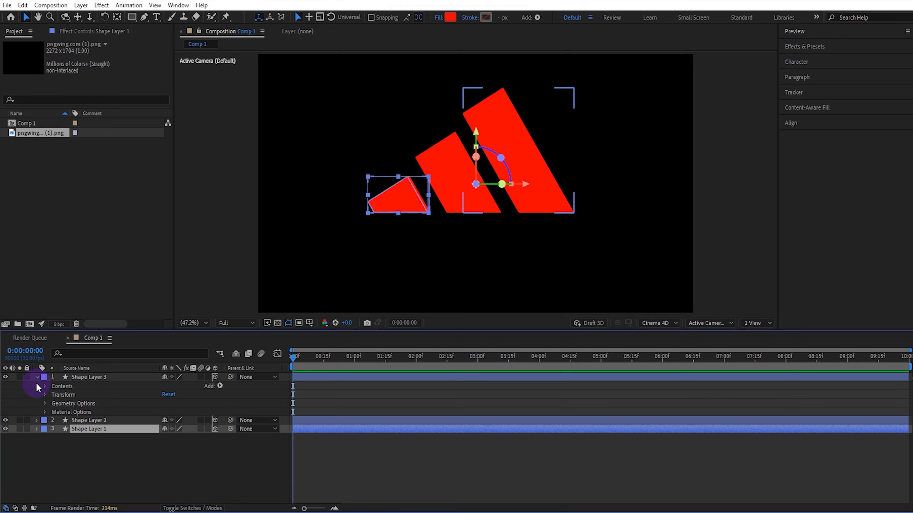
left_click(37, 378)
left_click(180, 430)
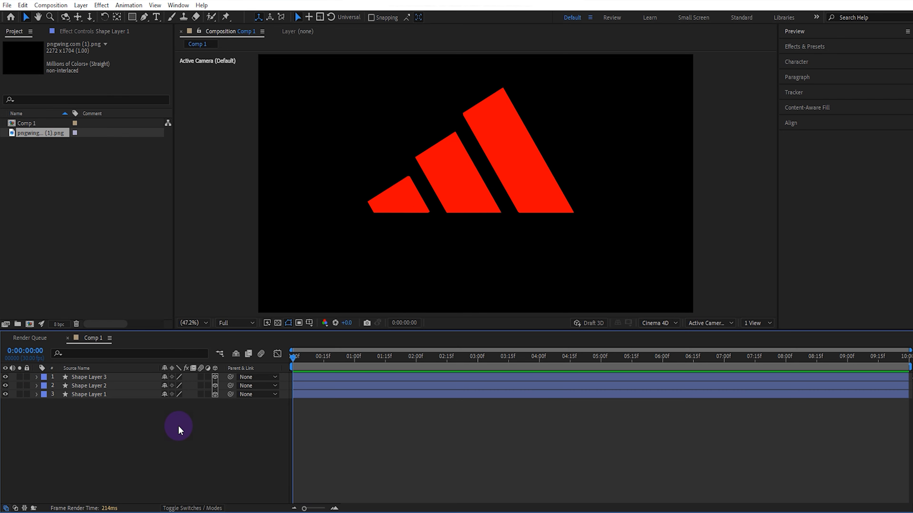
- Add a two-node camera with the 35mm preset to the composition
right_click(214, 220)
mouse_move(247, 230)
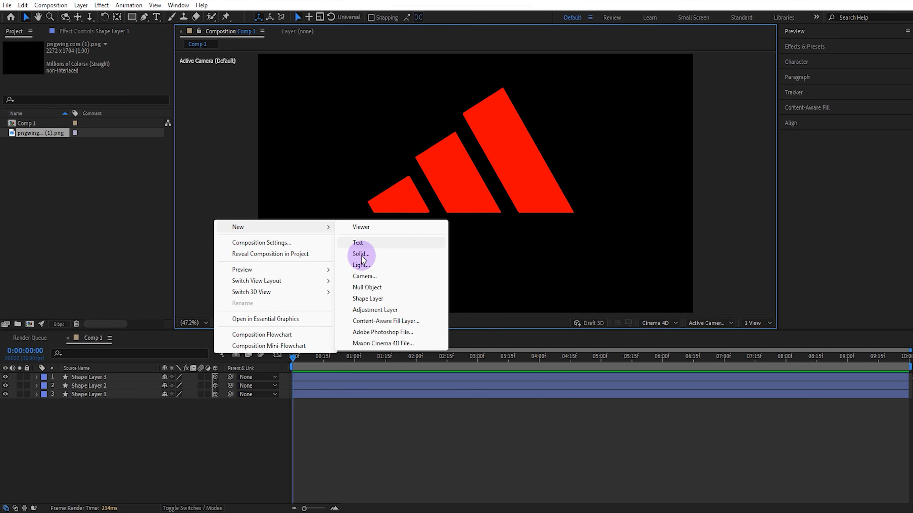
left_click(366, 276)
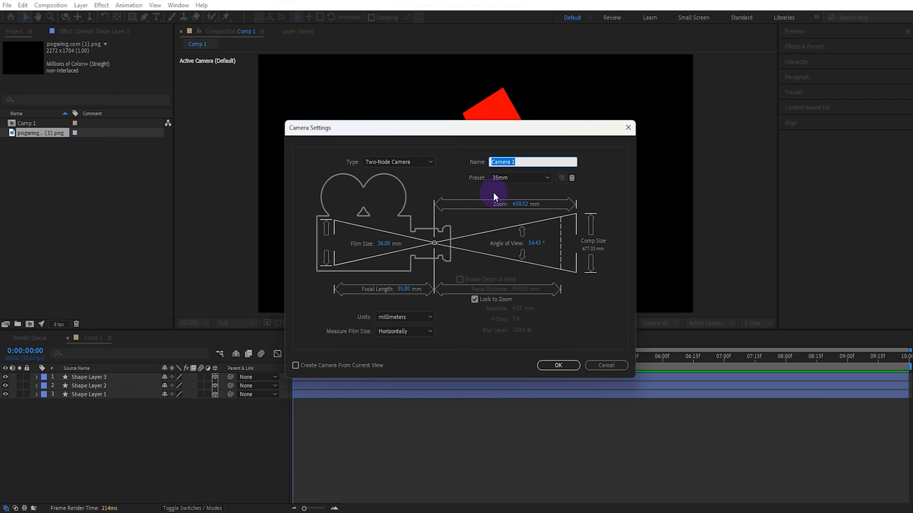
left_click(558, 366)
- Add a Parallel light without shadows to the composition, keeping the light settings shown
right_click(742, 155)
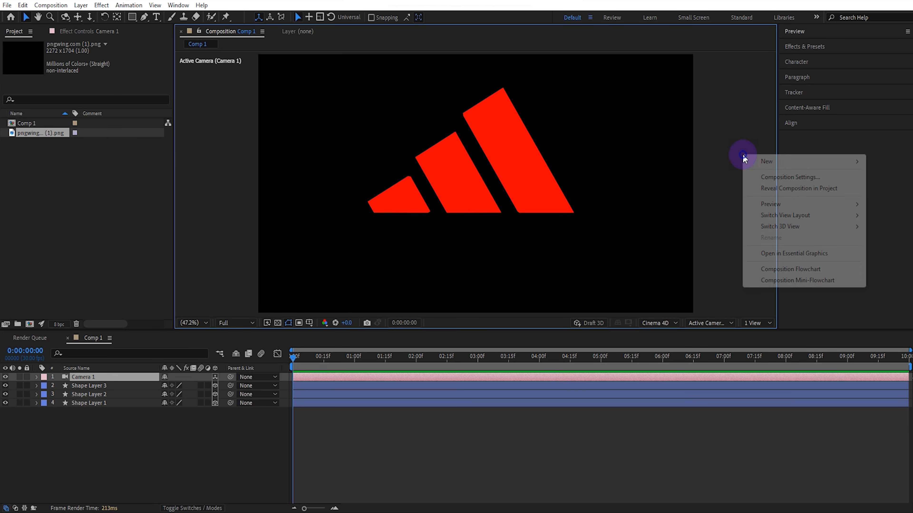
mouse_move(758, 163)
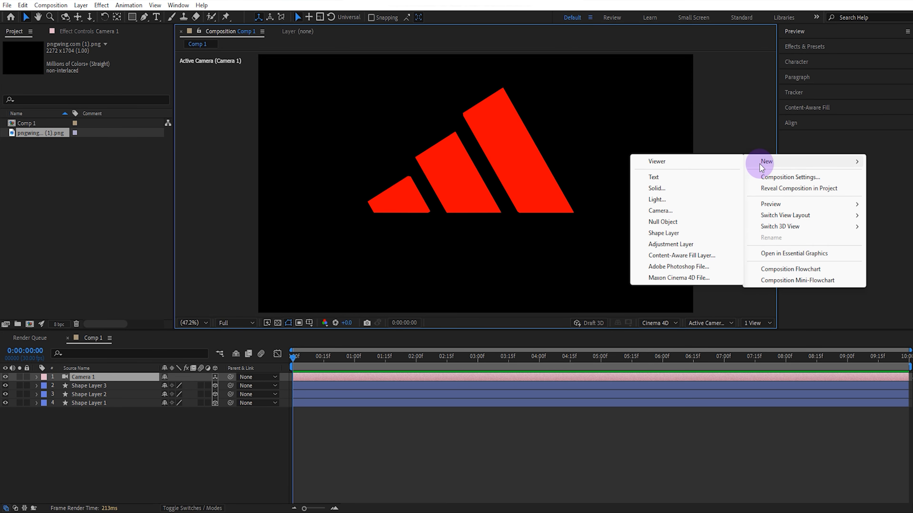
left_click(687, 200)
left_click(649, 170)
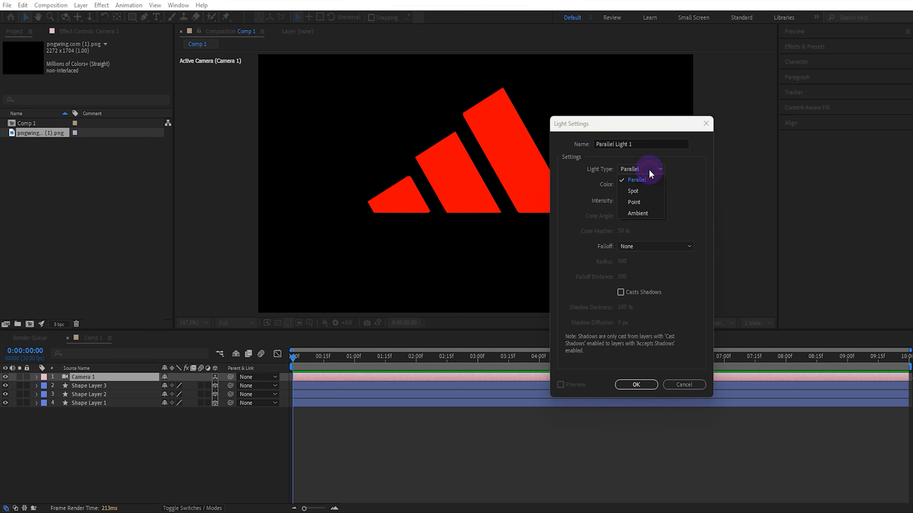
left_click(638, 384)
left_click(713, 248)
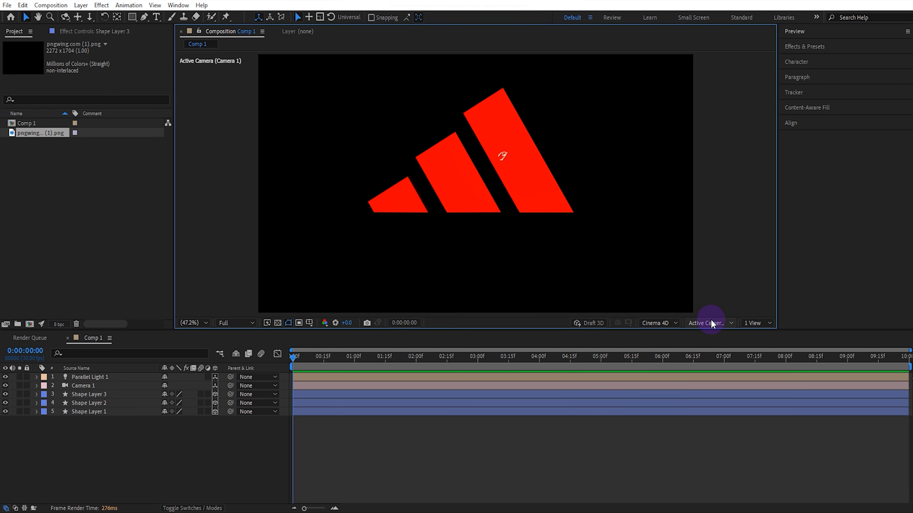
- In the Top view, move Parallel Light 1 to the logo's front right and set its point of interest on the widest stripe
left_click(725, 322)
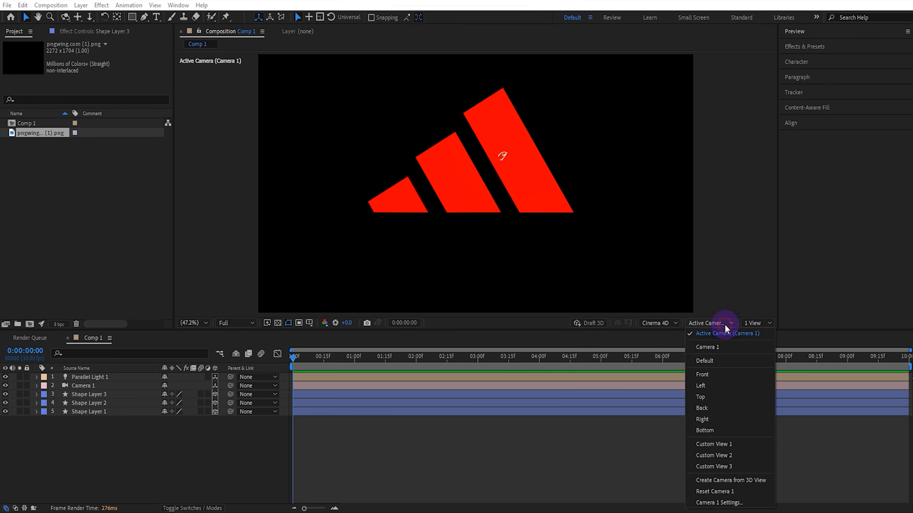
left_click(713, 400)
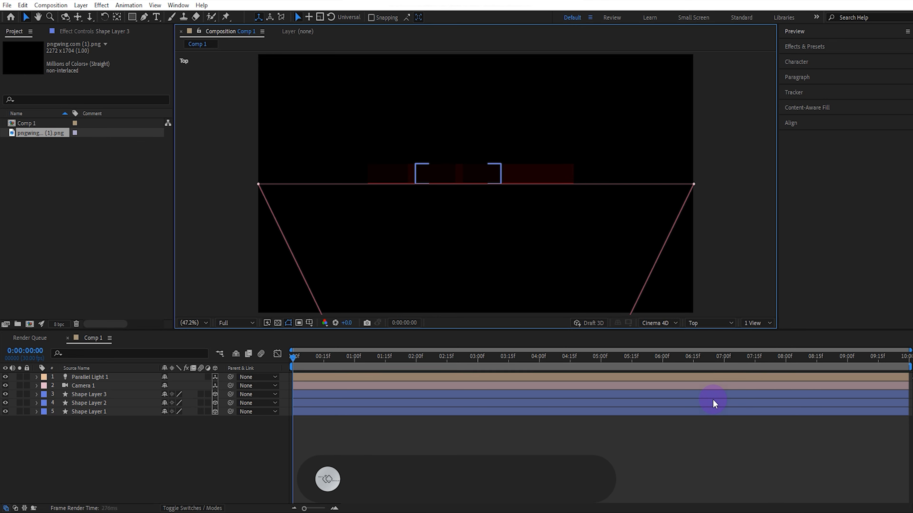
left_click(112, 378)
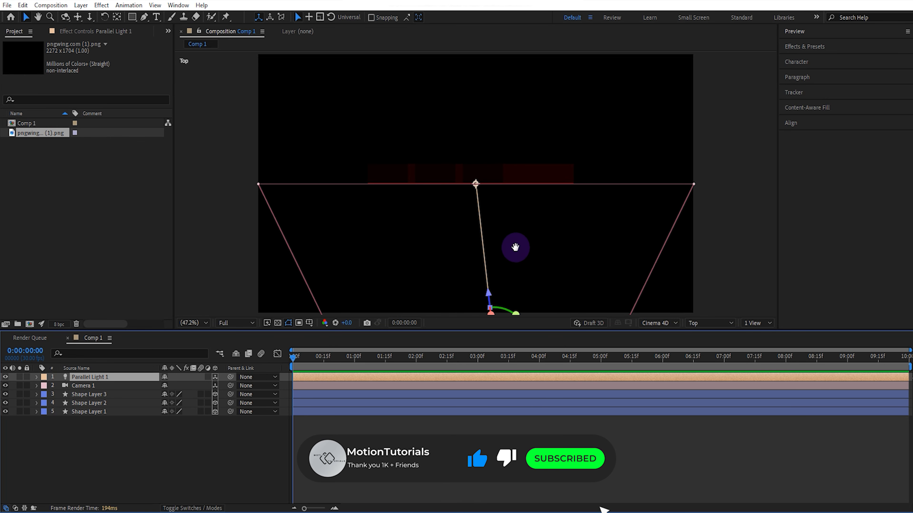
left_click_drag(514, 248, 521, 208)
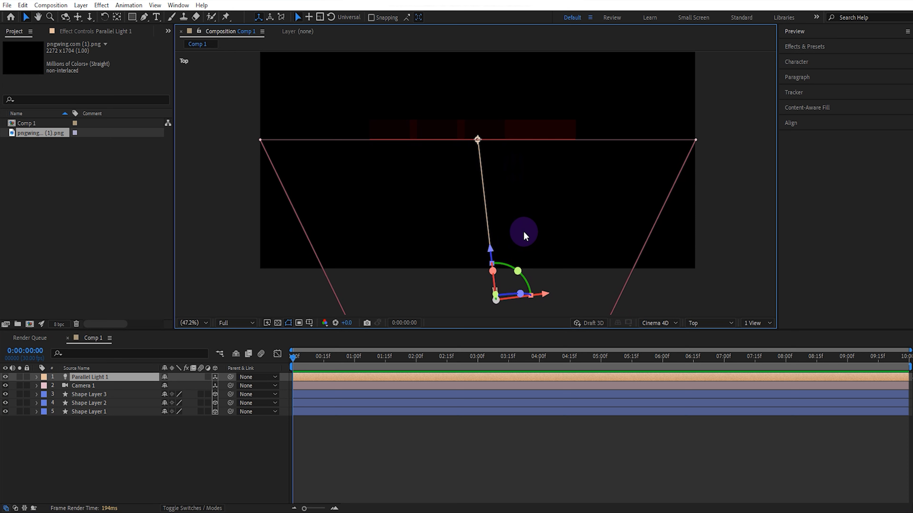
left_click_drag(546, 294, 648, 276)
left_click_drag(576, 126, 550, 123)
left_click(209, 351)
- Duplicate Parallel Light 1, move the copy to the logo's front left and aim it inward at the logo's left part
left_click(103, 381)
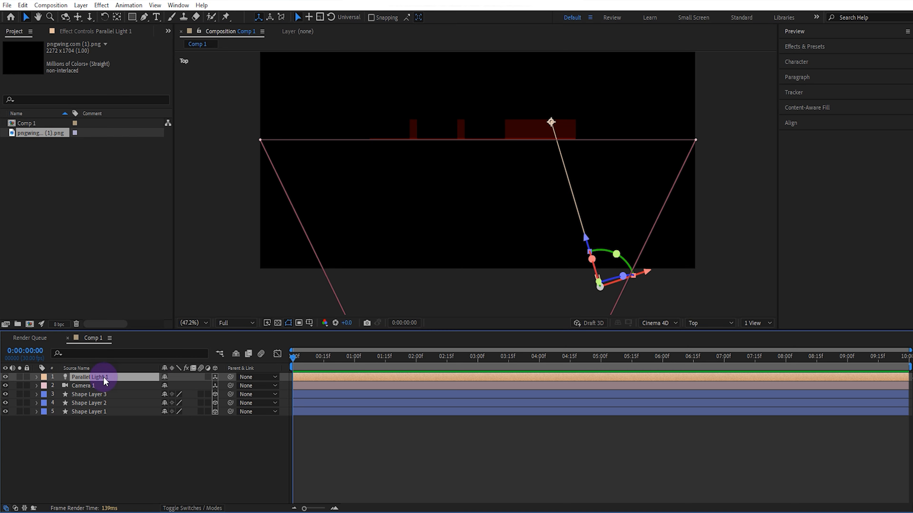
key("ctrl+d")
left_click_drag(598, 285, 342, 287)
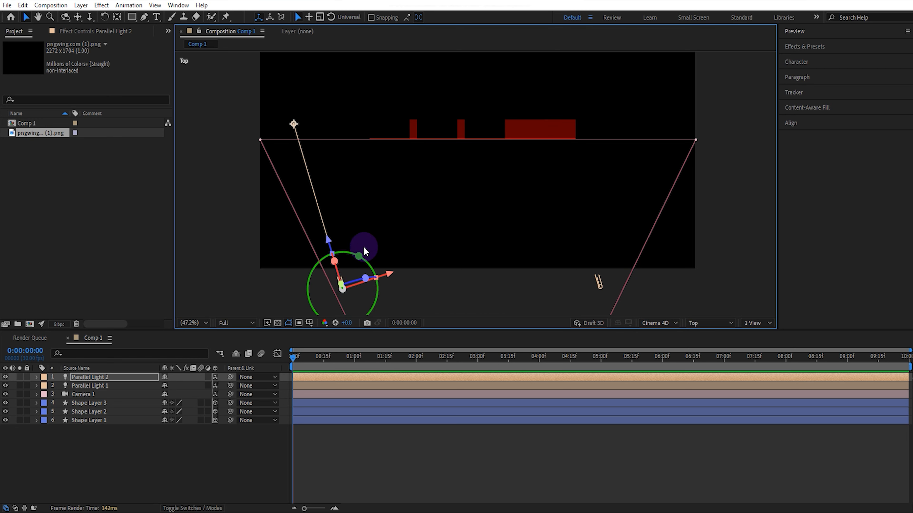
left_click_drag(295, 127, 409, 113)
- Shift Parallel Light 1's point of interest slightly left and behind the widest stripe, and return to the Active Camera view
left_click(132, 386)
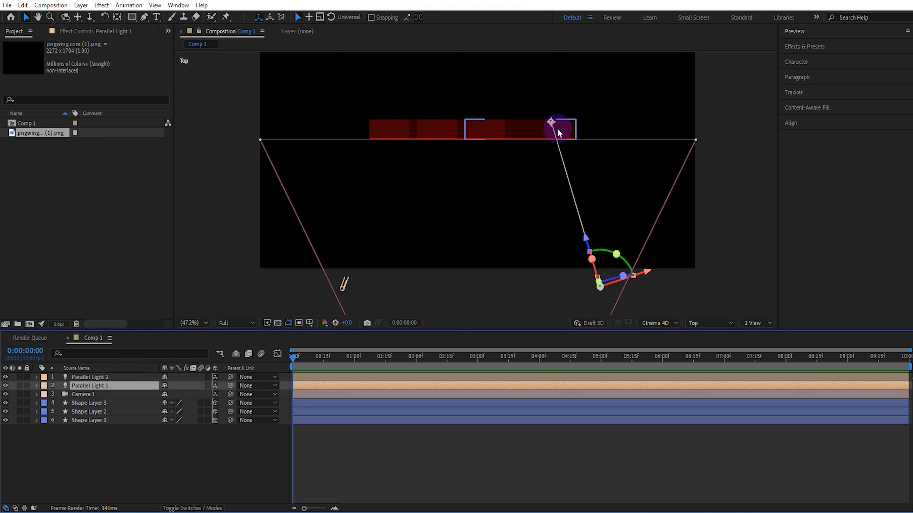
left_click_drag(560, 128, 544, 115)
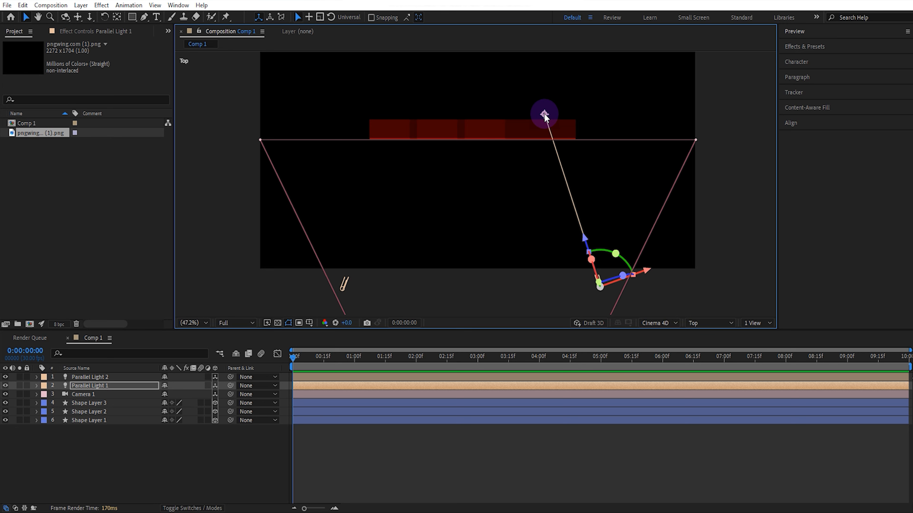
left_click(704, 326)
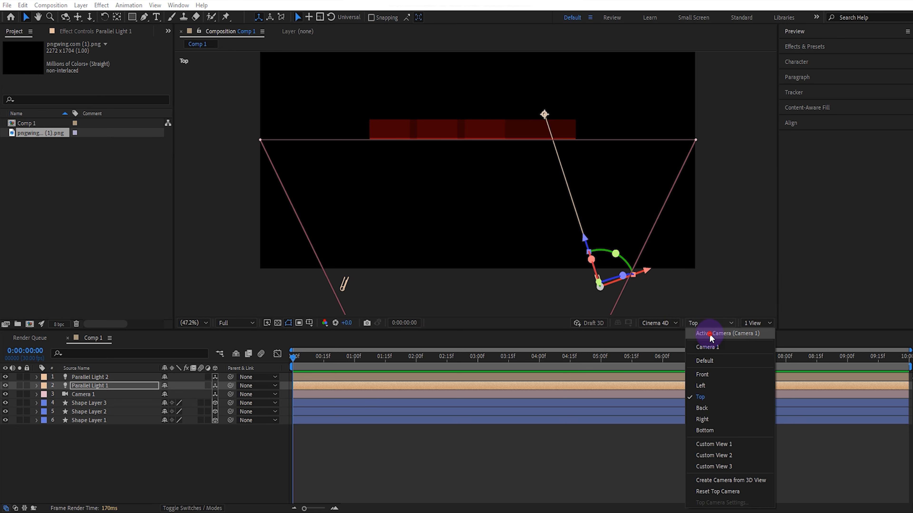
left_click(709, 333)
left_click_drag(613, 156, 612, 215)
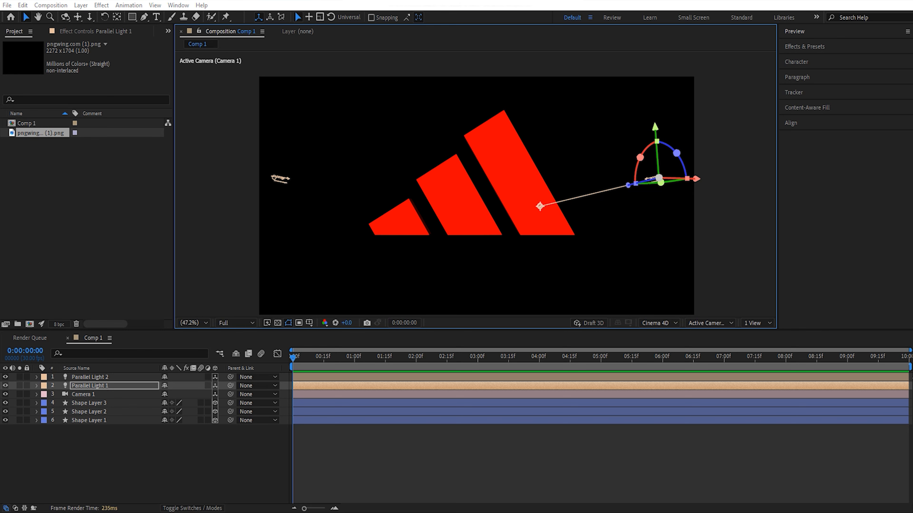
- Import 3d-rendering-abstract-black-white-waves.jpg and add it, in its own composition, as the bottom layer of Comp 1
key("alt+Tab")
left_click_drag(374, 272, 85, 218)
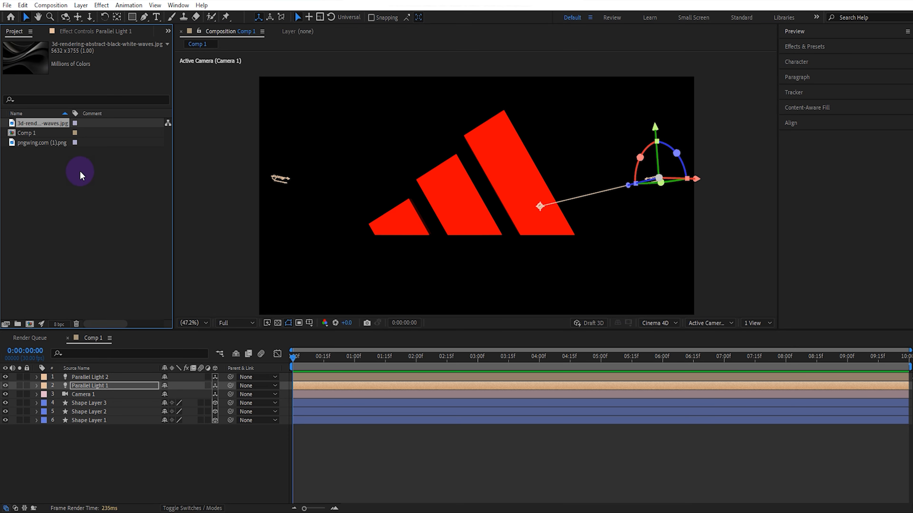
left_click_drag(51, 122, 31, 325)
left_click(94, 338)
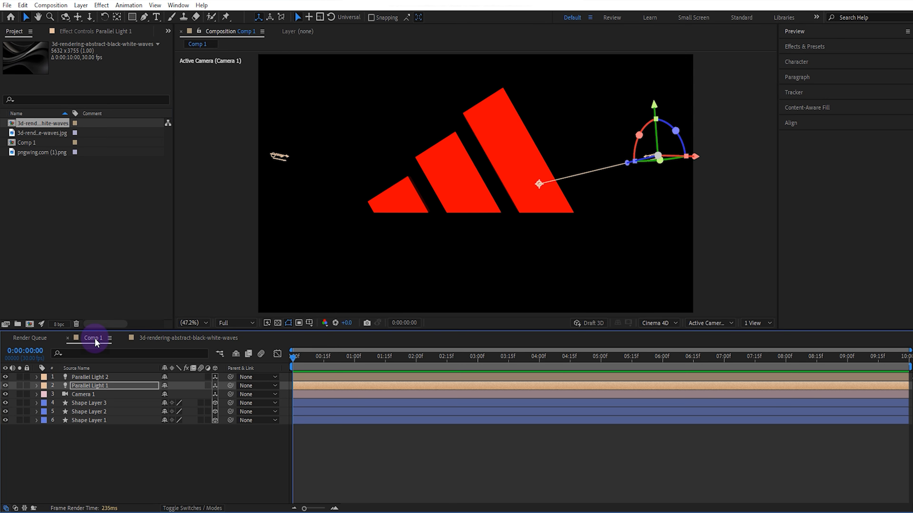
left_click_drag(51, 127, 95, 427)
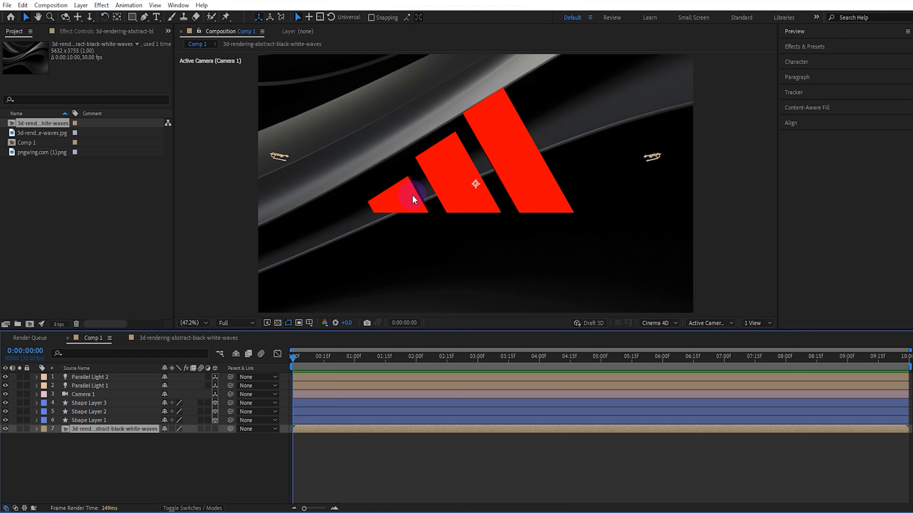
- Scale the black-white-waves layer down to the width of the composition frame and convert it to an environment layer
scroll(413, 195, "down", 6)
scroll(416, 197, "up", 2)
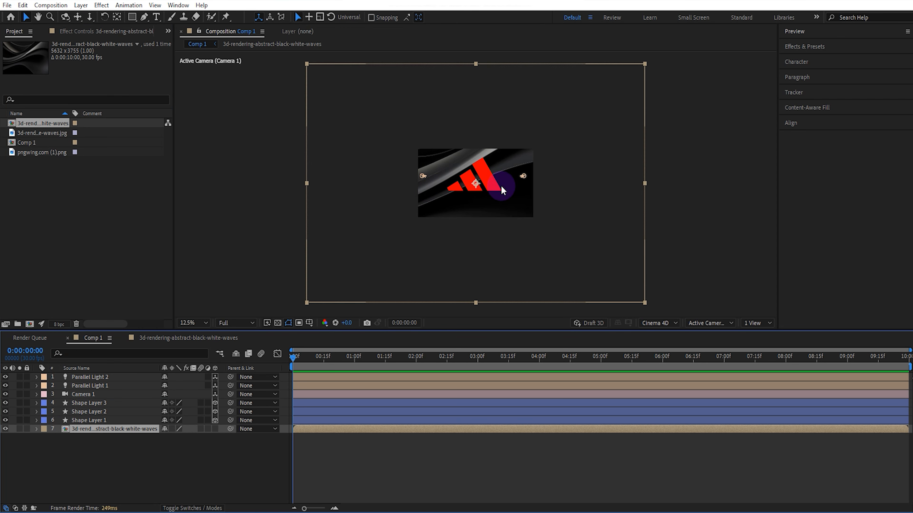
left_click_drag(648, 183, 535, 187)
scroll(556, 198, "up", 2)
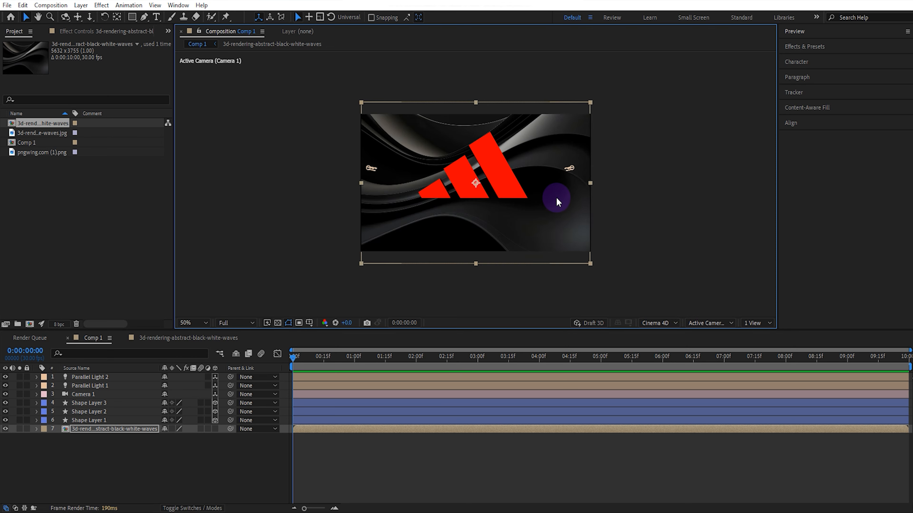
right_click(120, 429)
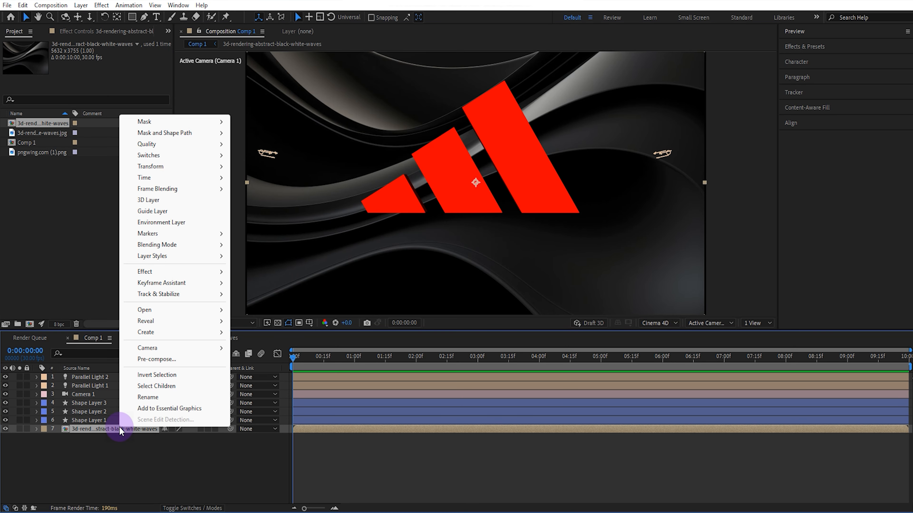
left_click(168, 222)
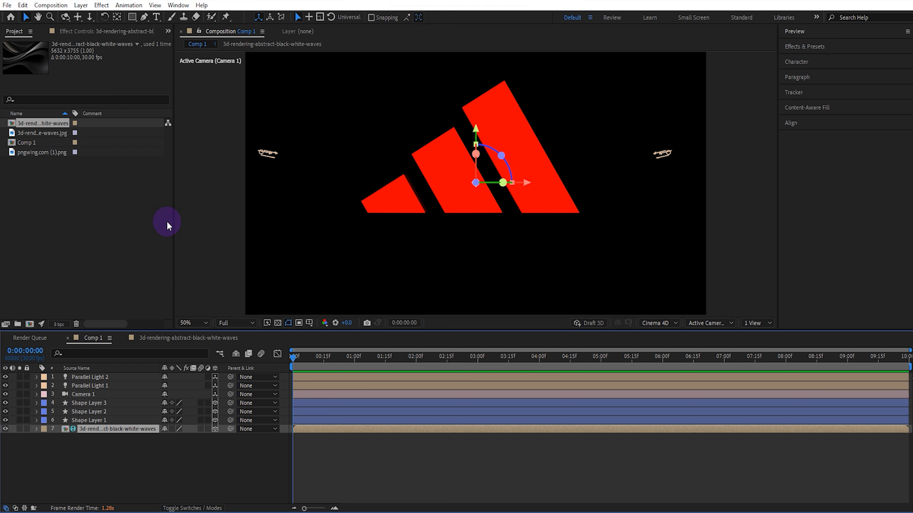
- Change the fill colour of Shape Layers 1, 2 and 3 to white and clear the layer selection
left_click(113, 420)
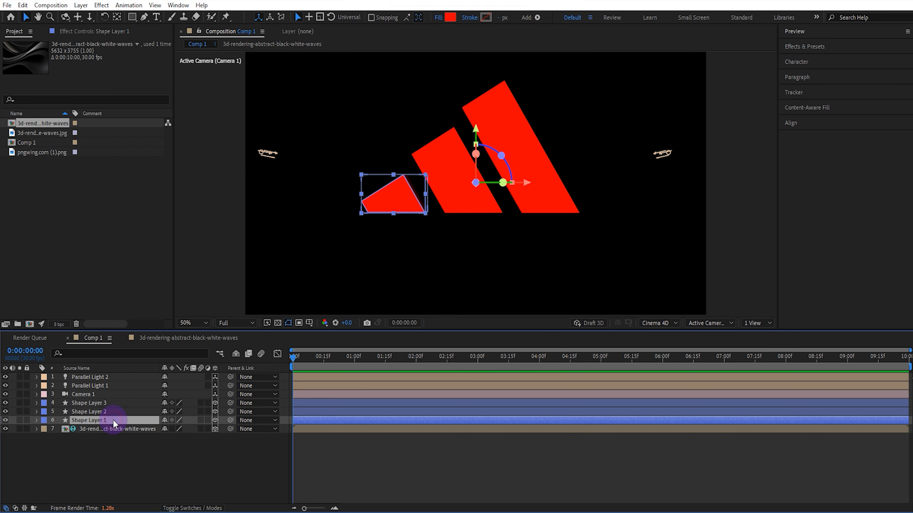
left_click(116, 403, "shift")
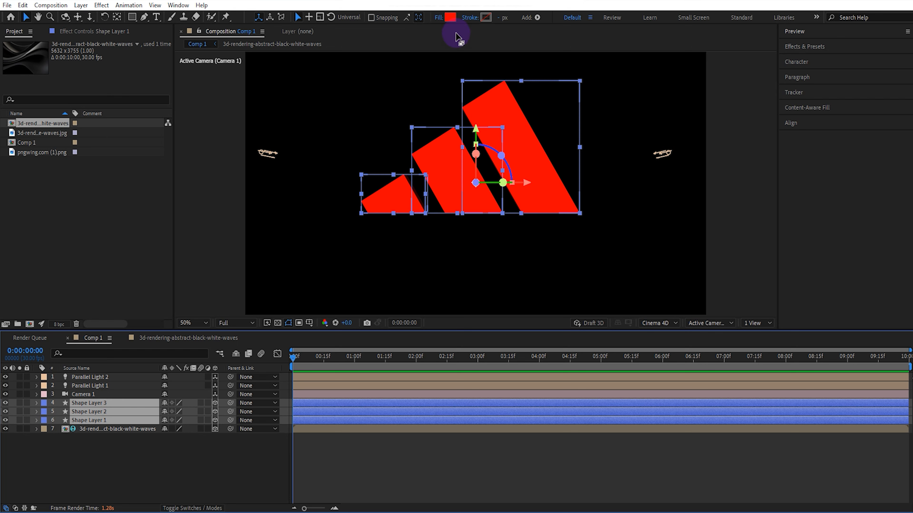
left_click(453, 21)
left_click_drag(533, 387, 521, 485)
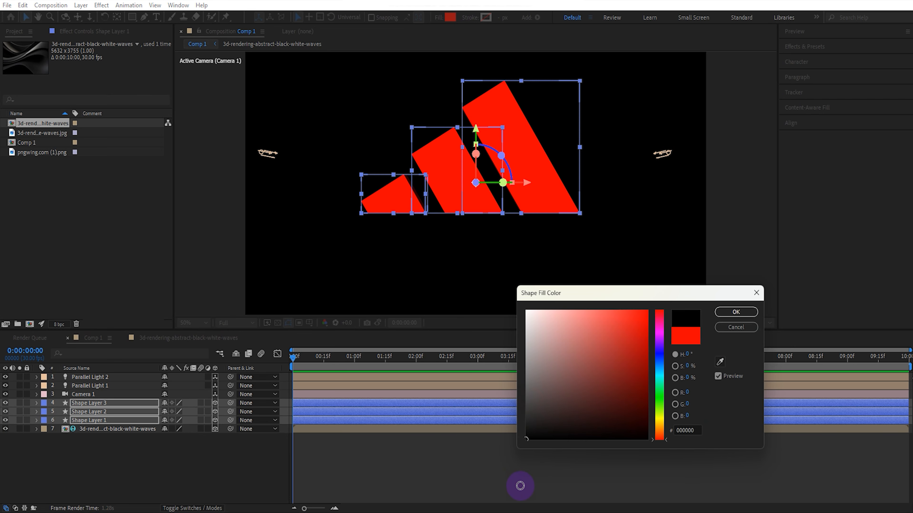
left_click_drag(531, 316, 518, 299)
left_click(719, 313)
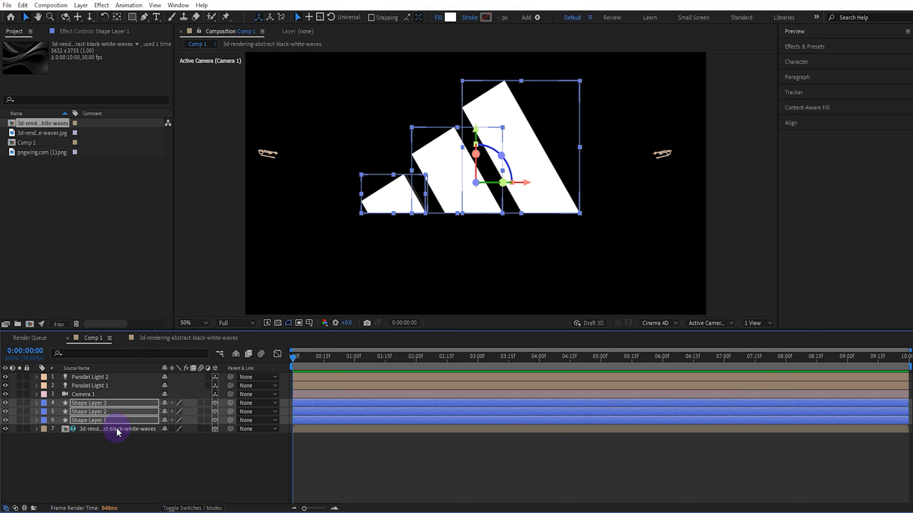
left_click(93, 438)
- Set Shape Layer 3's material to 100% reflection intensity, 100% specular shininess and 0% specular intensity, and collapse its properties
left_click(37, 402)
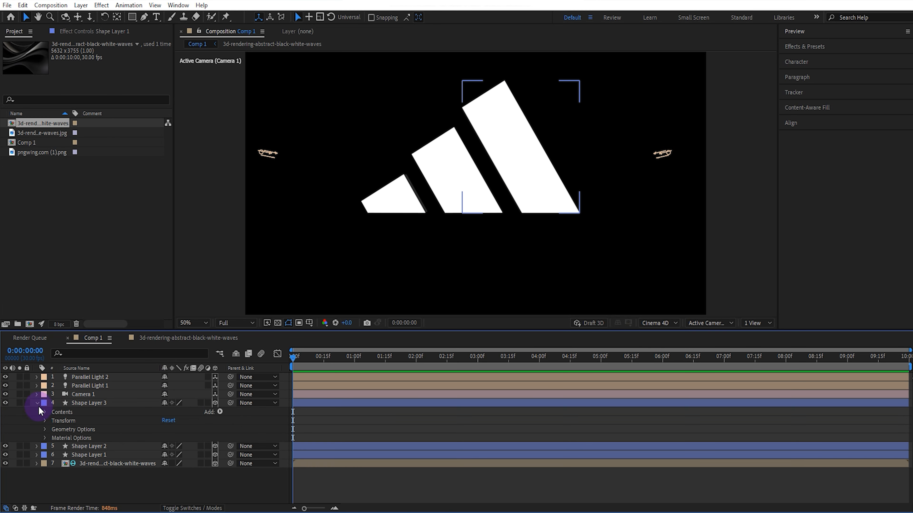
left_click(45, 437)
scroll(45, 435, "down", 2)
scroll(108, 445, "down", 2)
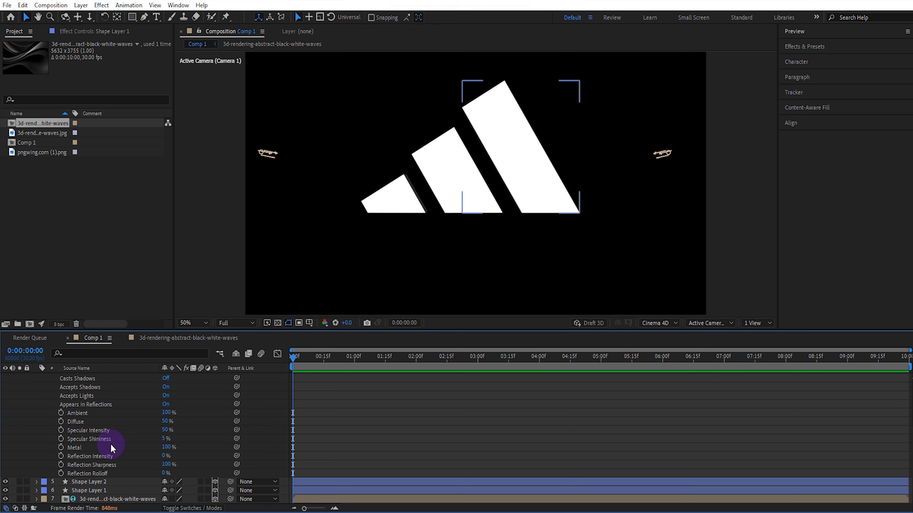
left_click_drag(164, 456, 404, 453)
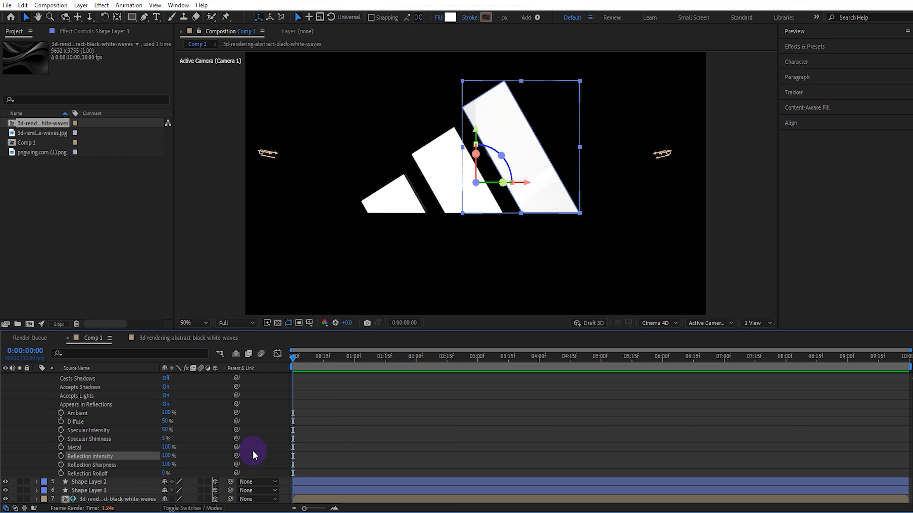
left_click(164, 438)
left_click_drag(192, 438, 313, 440)
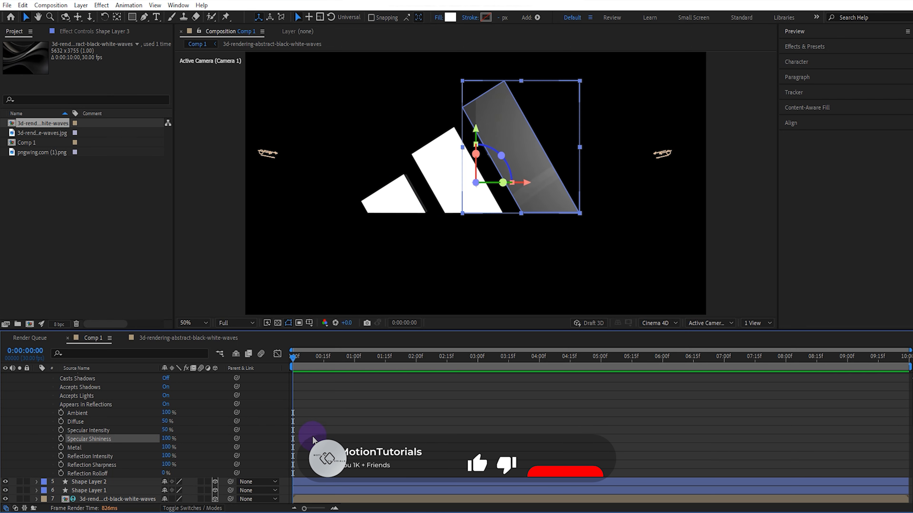
left_click_drag(167, 430, 126, 432)
scroll(79, 395, "up", 2)
left_click(45, 422)
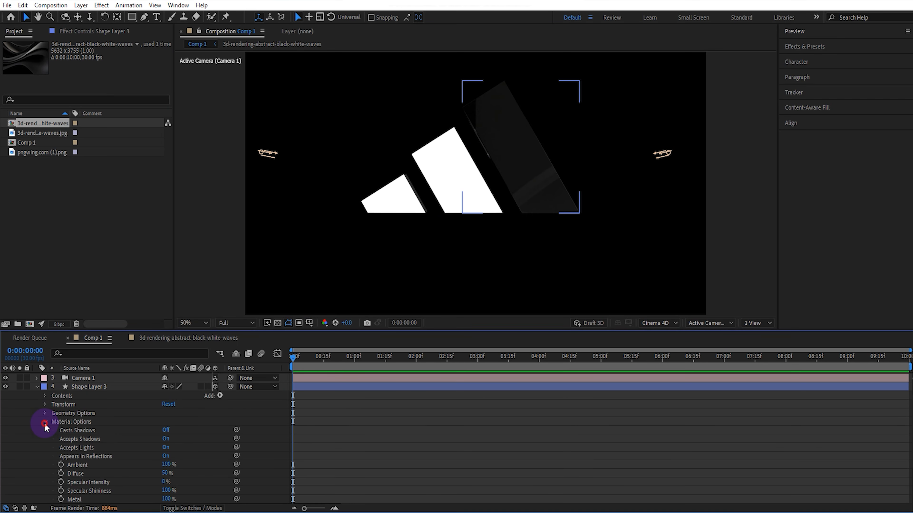
left_click(35, 403)
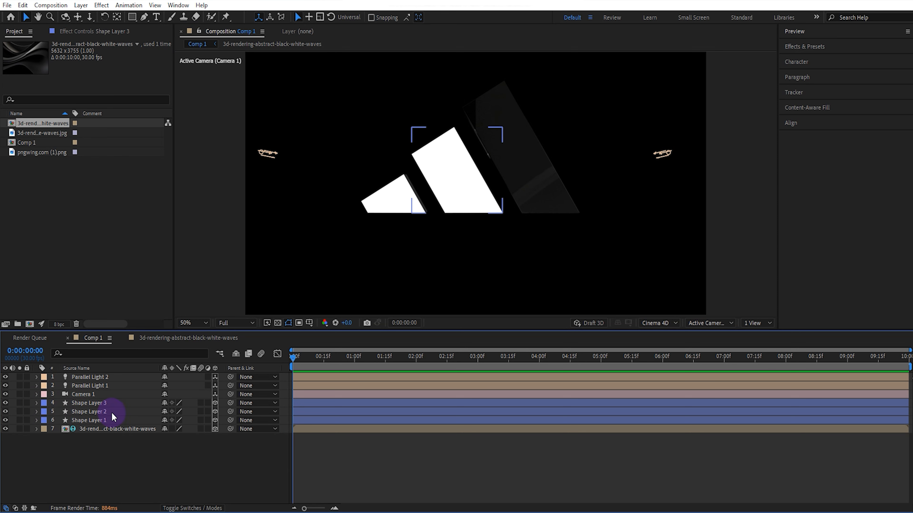
- Set Shape Layer 2's material to 100% reflection intensity, 0% specular intensity and 100% specular shininess, and collapse its material and geometry options
left_click(114, 414)
left_click(36, 414)
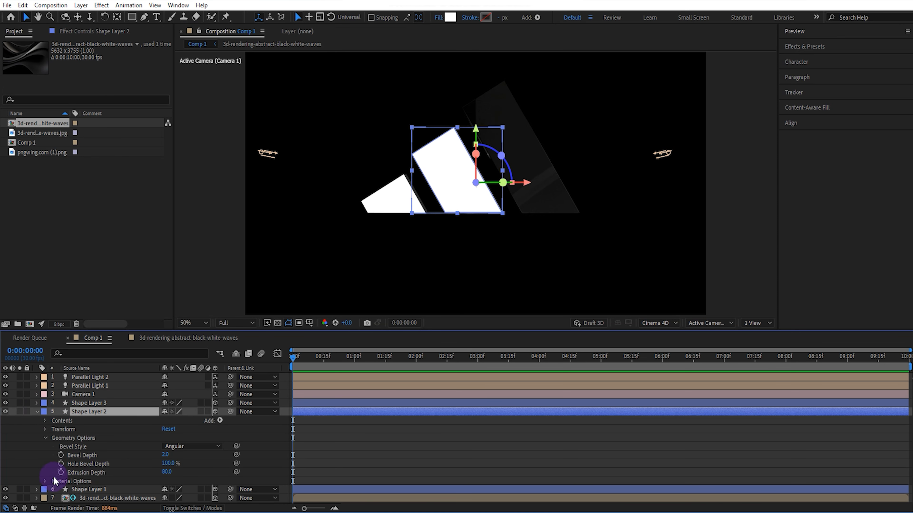
left_click(45, 481)
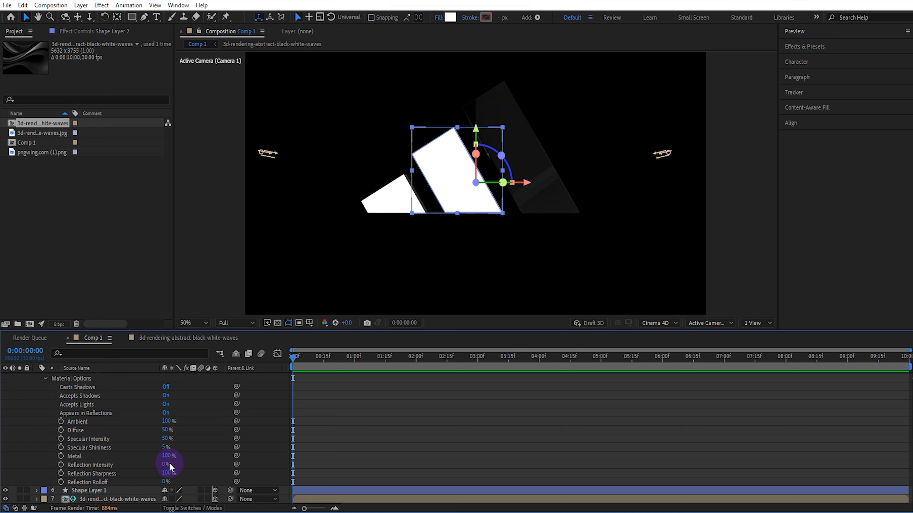
left_click(165, 464)
type("100")
key("Return")
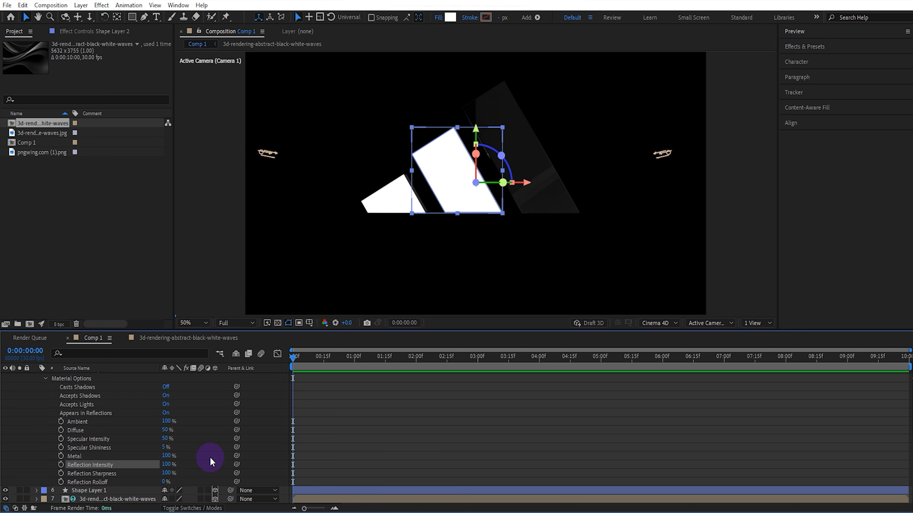
left_click_drag(166, 439, 153, 444)
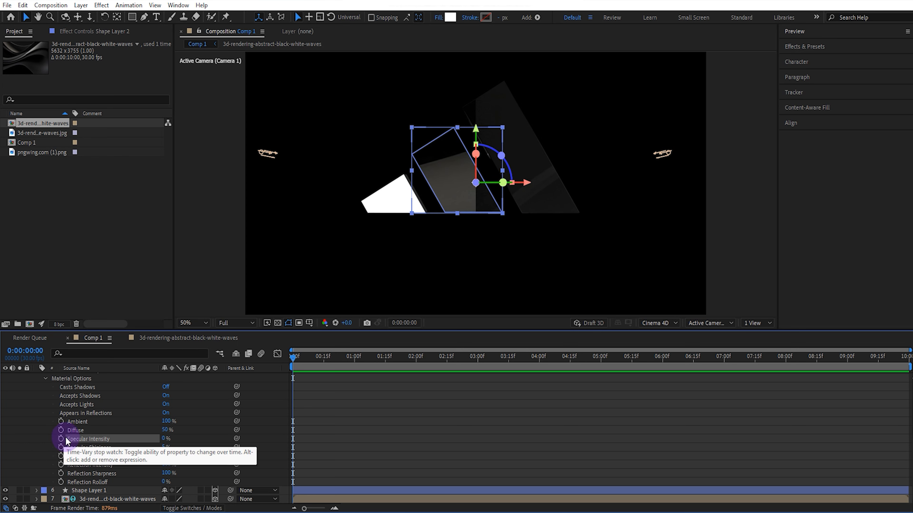
left_click_drag(166, 448, 176, 449)
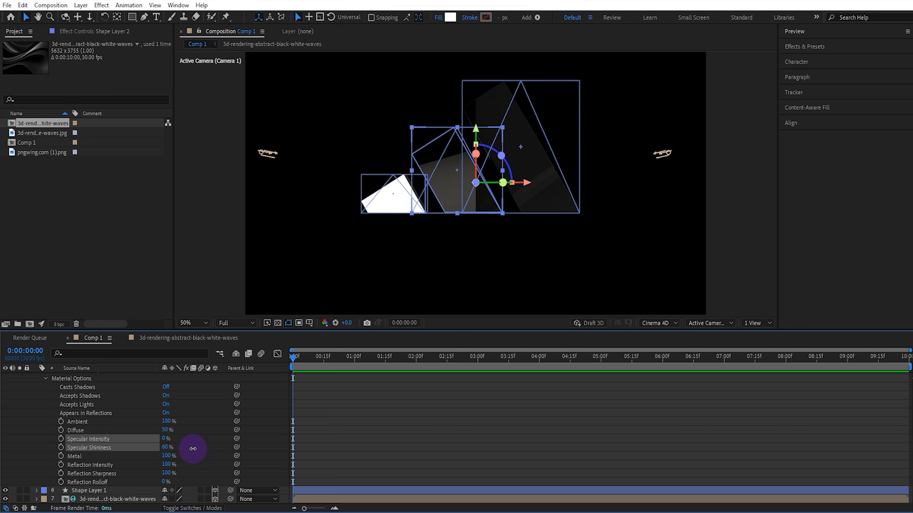
left_click_drag(193, 449, 270, 449)
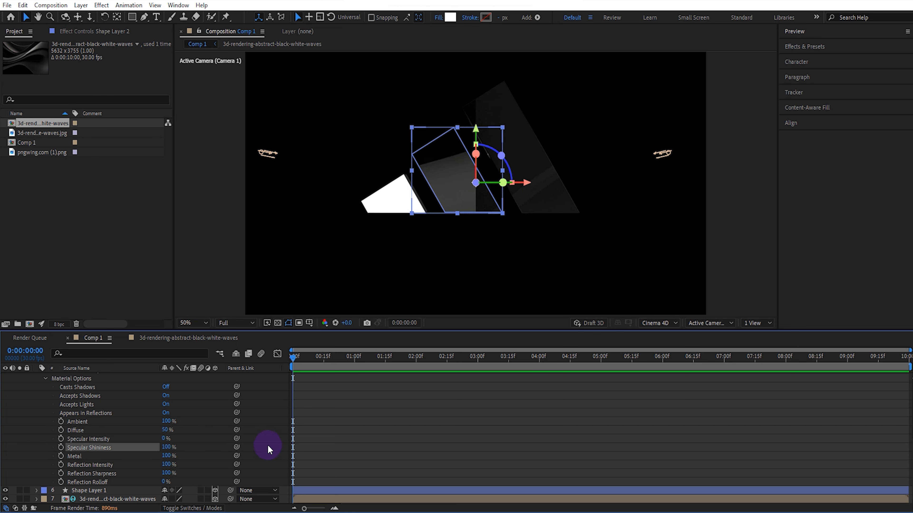
scroll(149, 453, "up", 3)
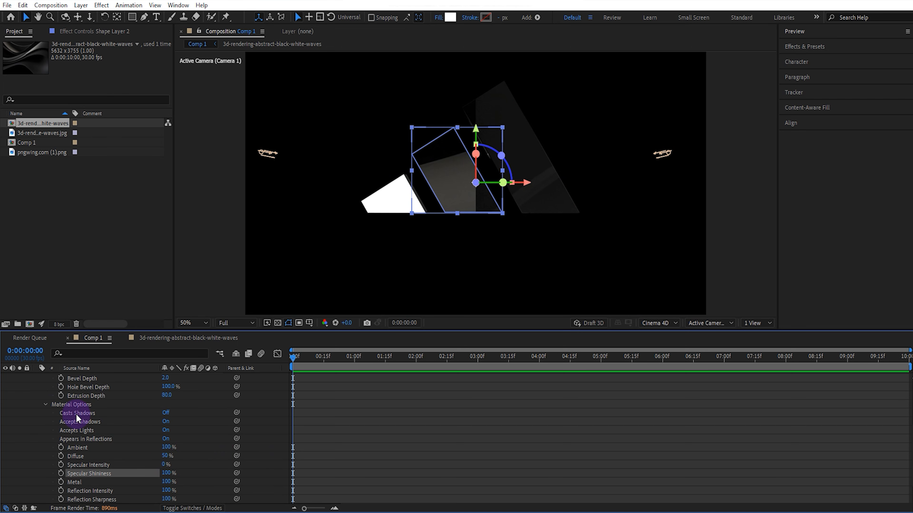
left_click(45, 405)
left_click(44, 437)
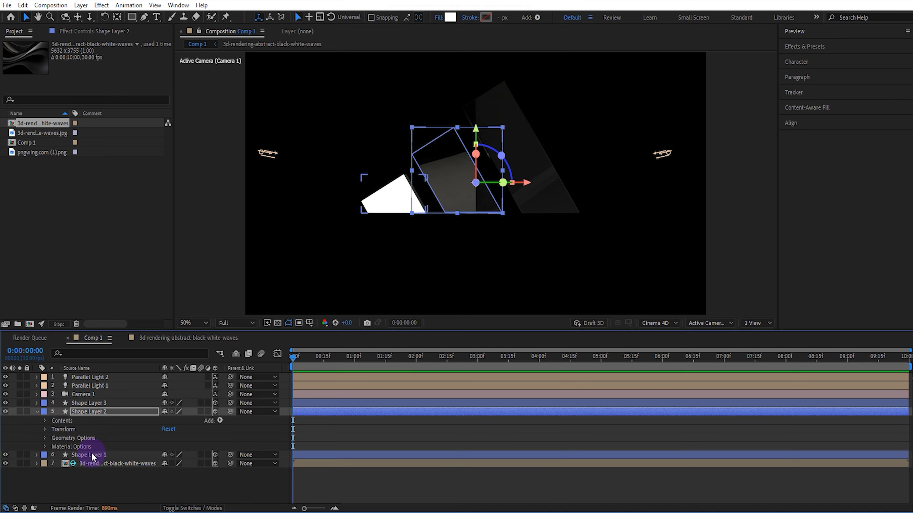
- Set Shape Layer 1's material to 100% reflection intensity, 0% specular intensity and 100% specular shininess, then collapse both shape layers and clear the selection
left_click(92, 456)
left_click(37, 456)
scroll(72, 482, "down", 2)
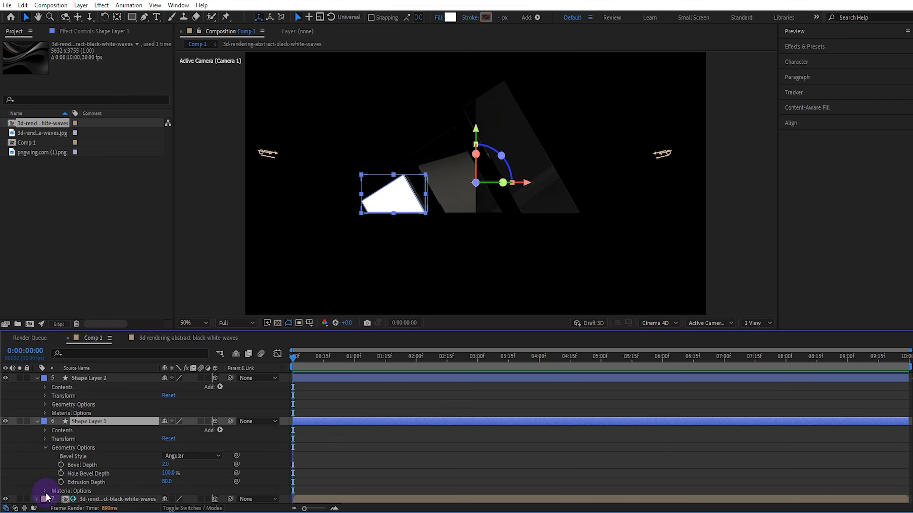
left_click(45, 491)
left_click_drag(165, 473, 326, 471)
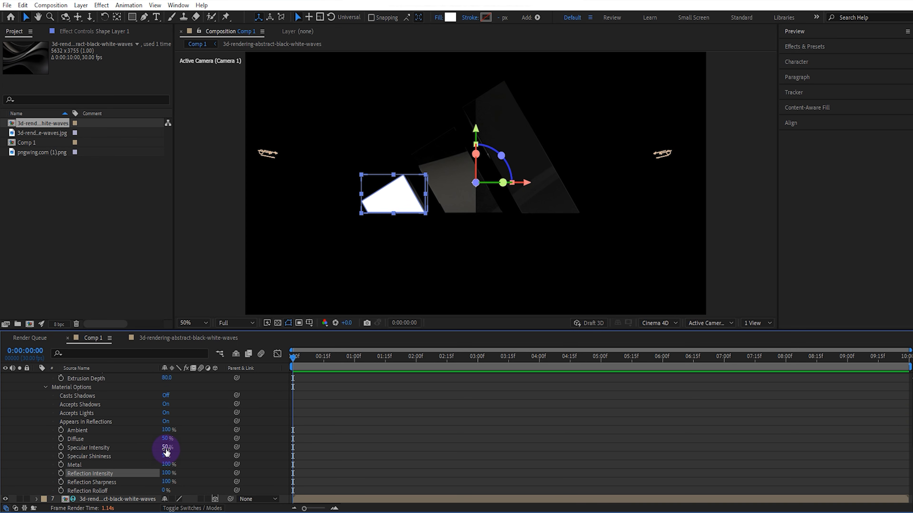
left_click_drag(166, 449, 330, 459)
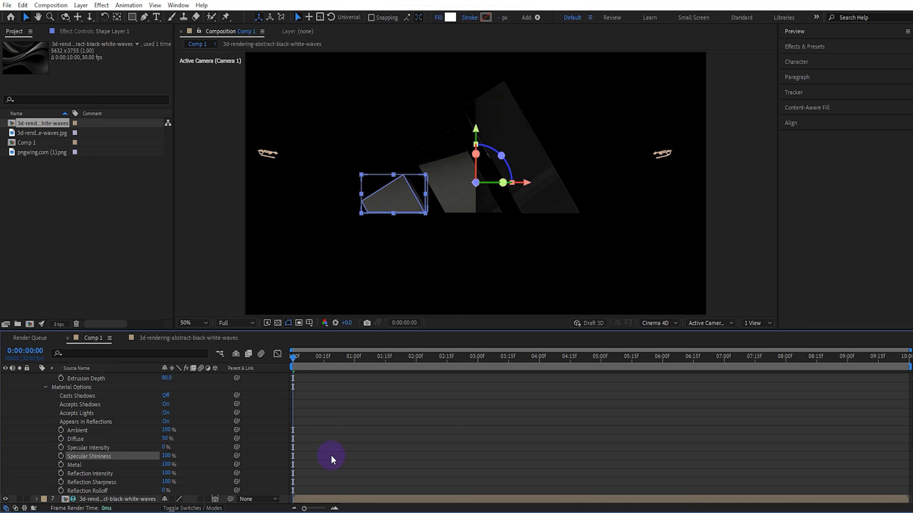
left_click(45, 388)
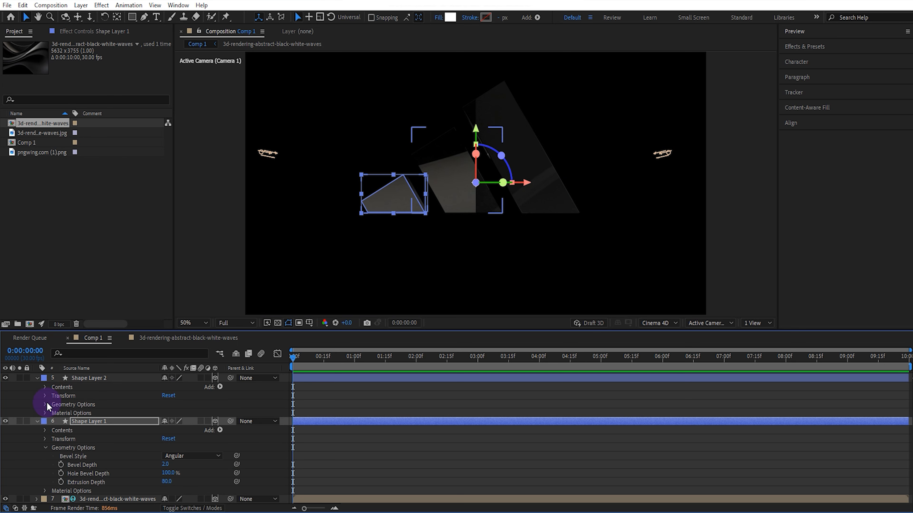
left_click(45, 448)
left_click(36, 454)
left_click(36, 413)
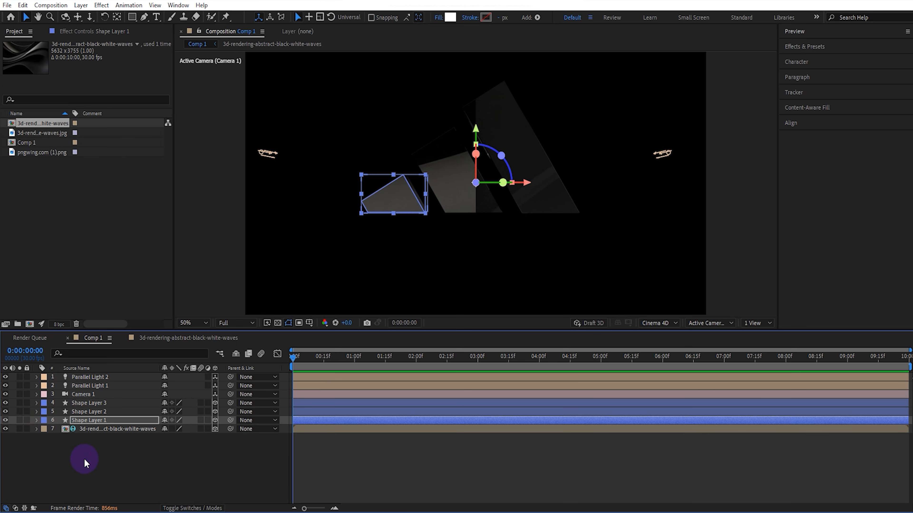
left_click(86, 461)
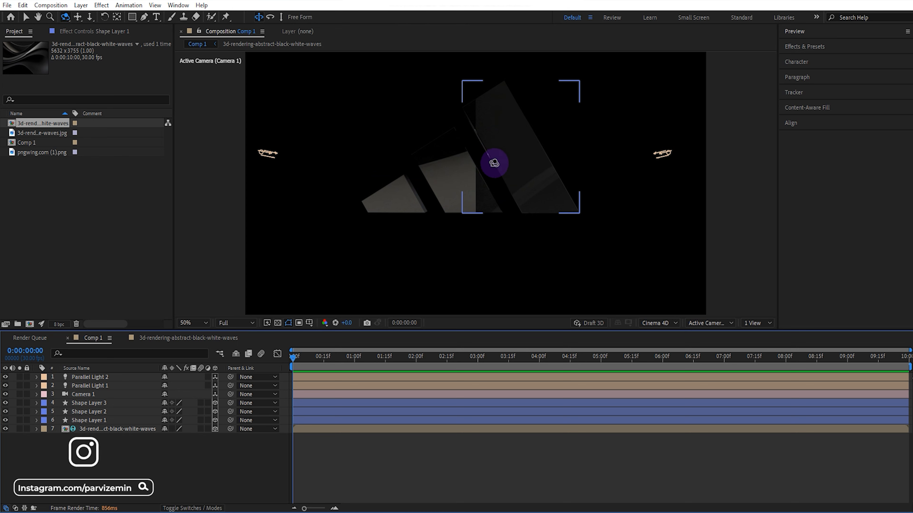
- Add keyframes for Camera 1's point of interest and position at the first frame and show only the keyframed properties
key("c")
left_click_drag(481, 173, 485, 205)
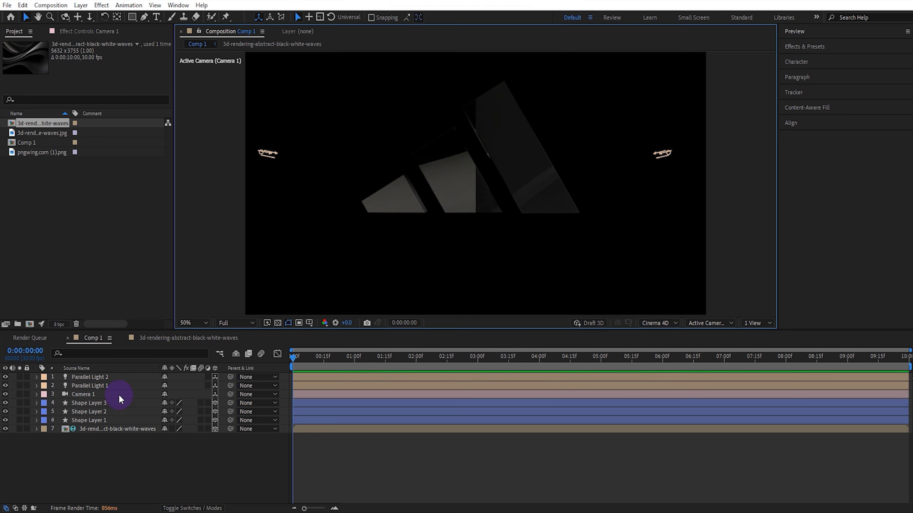
left_click(118, 395)
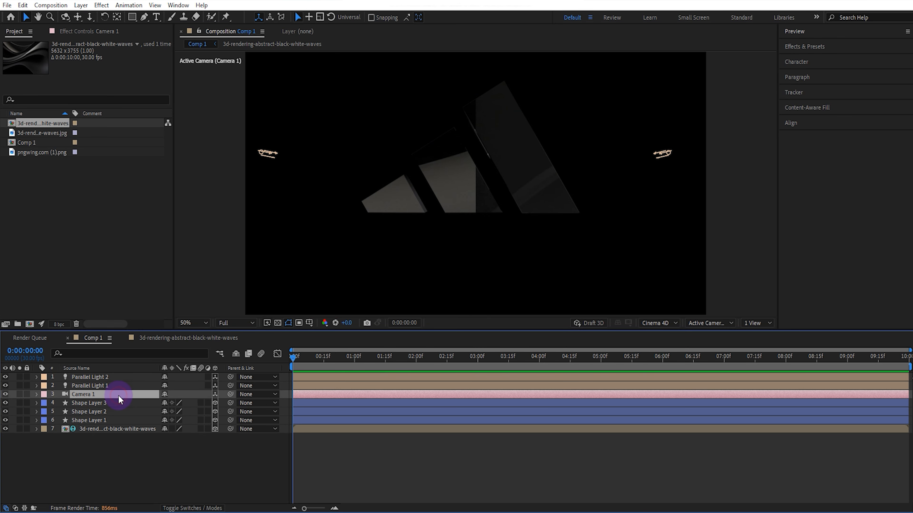
left_click(35, 396)
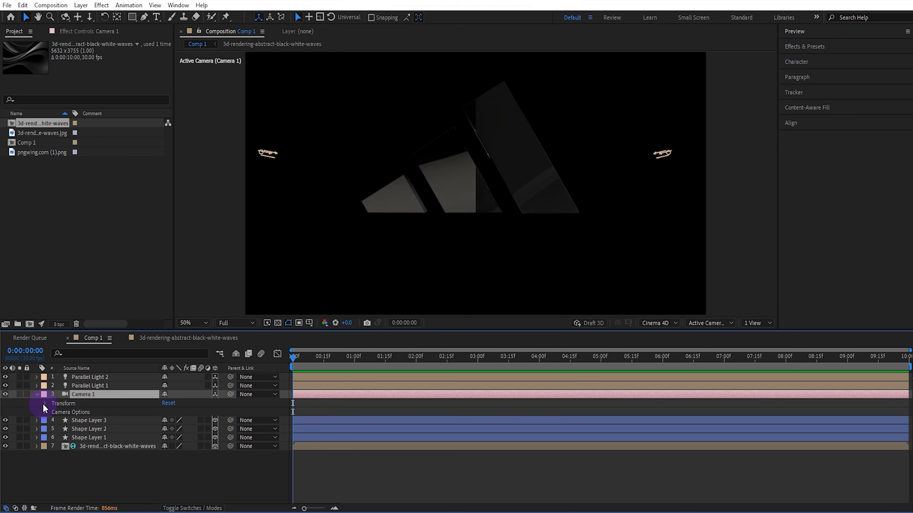
left_click(44, 403)
left_click(62, 412)
left_click(62, 419)
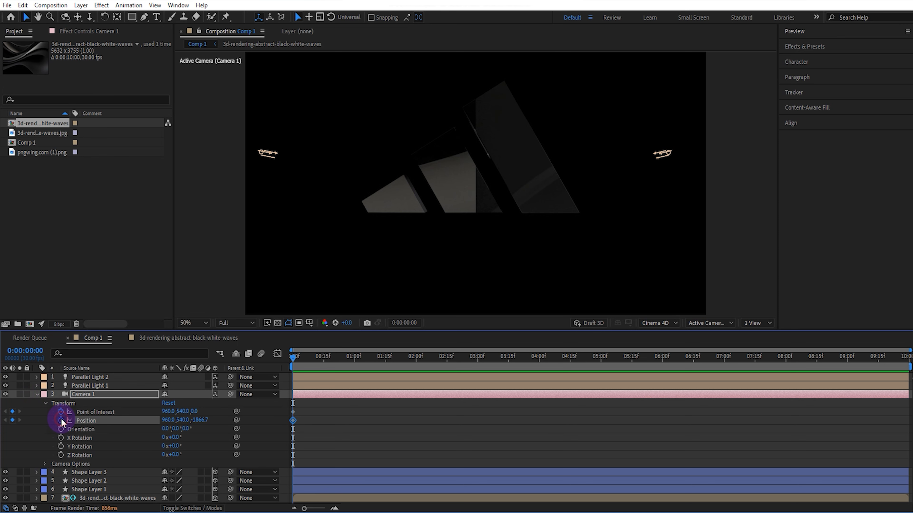
left_click(85, 394)
key("u")
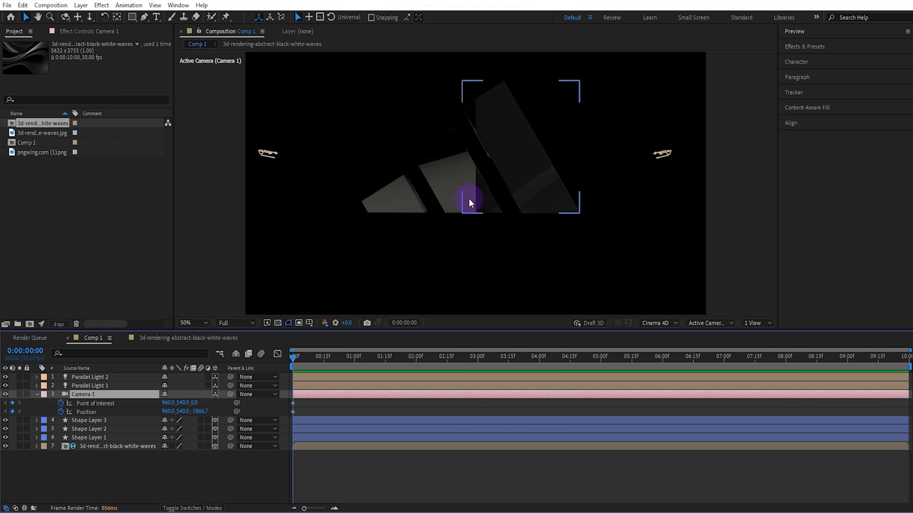
- Orbit, pan and dolly Camera 1 at the first frame to a close view from above, position about 1145.9, -670.1, -807.4
key("c")
left_click_drag(483, 175, 475, 157)
key("c")
key("c")
key("c")
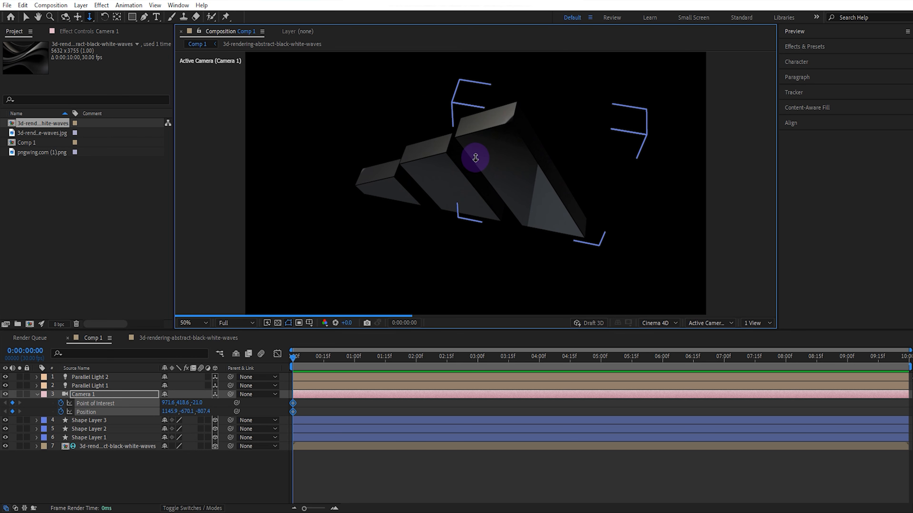
key("v")
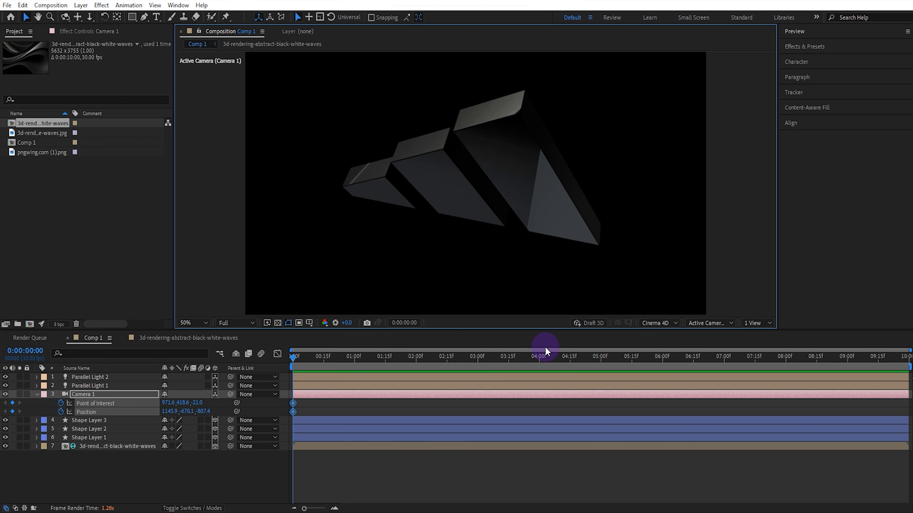
- End the work area at 0:00:05:00 and keyframe Camera 1 there in a more frontal, farther view, position about 1116.9, 174.8, -1867.2
left_click(601, 362)
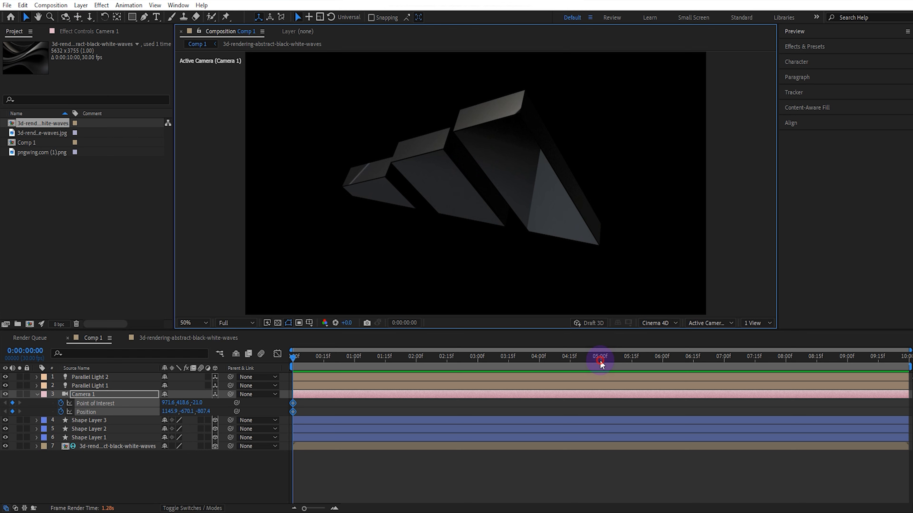
key("n")
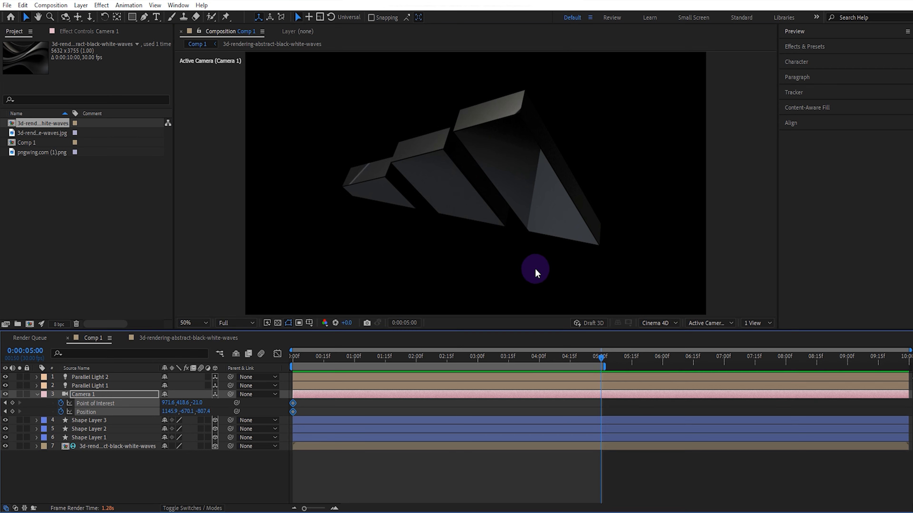
key("c")
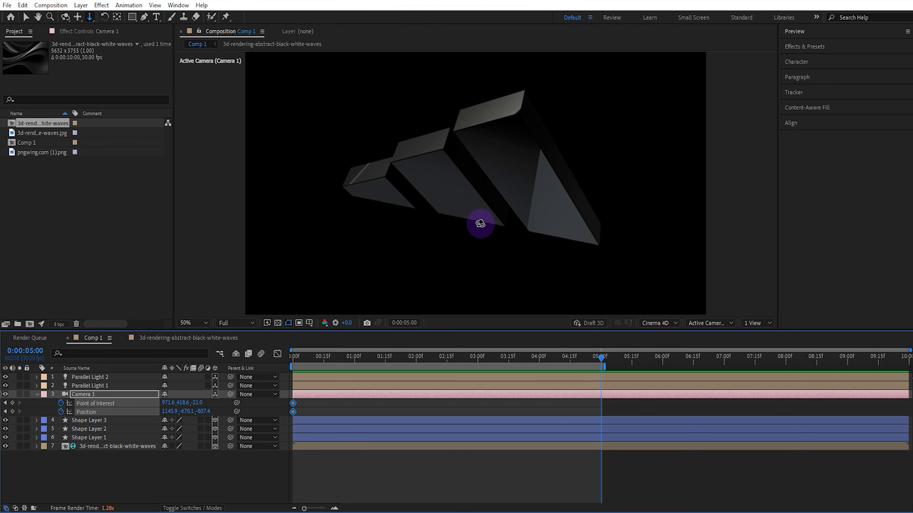
left_click_drag(478, 222, 487, 176)
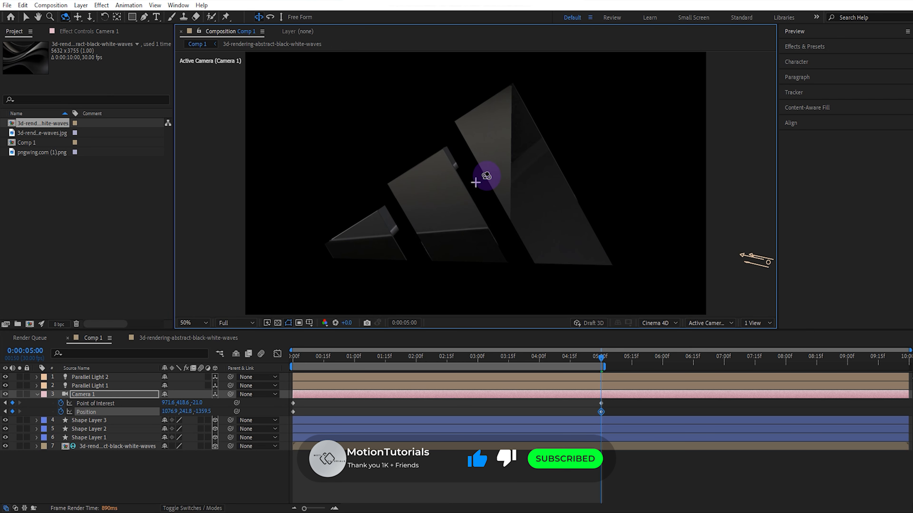
key("c")
key("c")
left_click_drag(479, 183, 485, 267)
key("v")
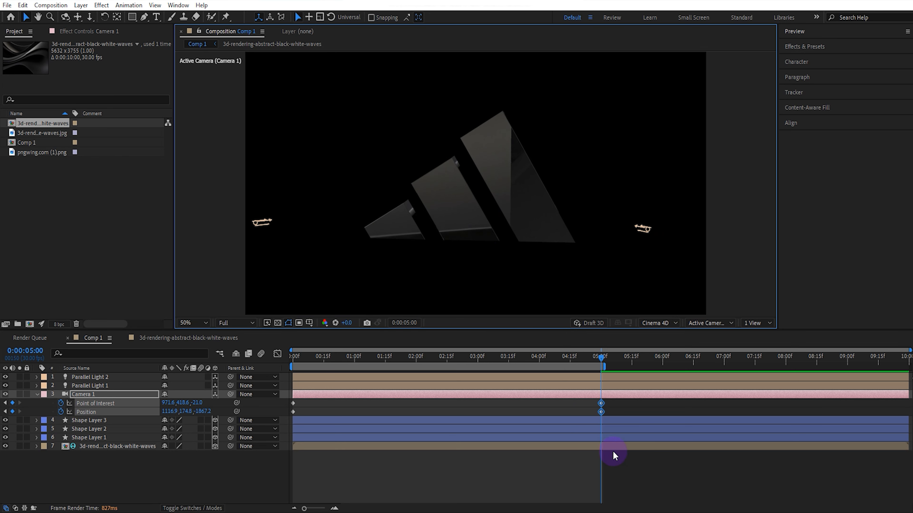
- Apply Easy Ease to Camera 1's two keyframes at 5 seconds and return the current time to the first frame
left_click(610, 404)
key("F9")
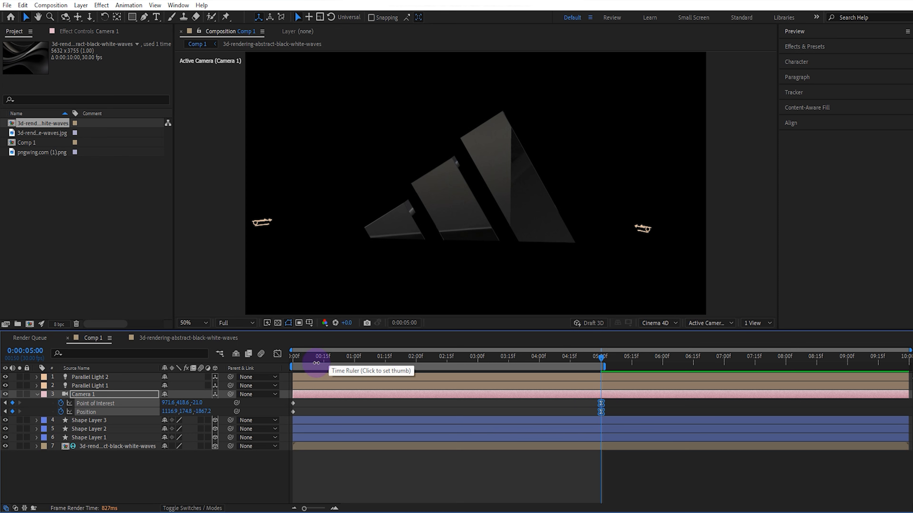
left_click_drag(313, 360, 282, 367)
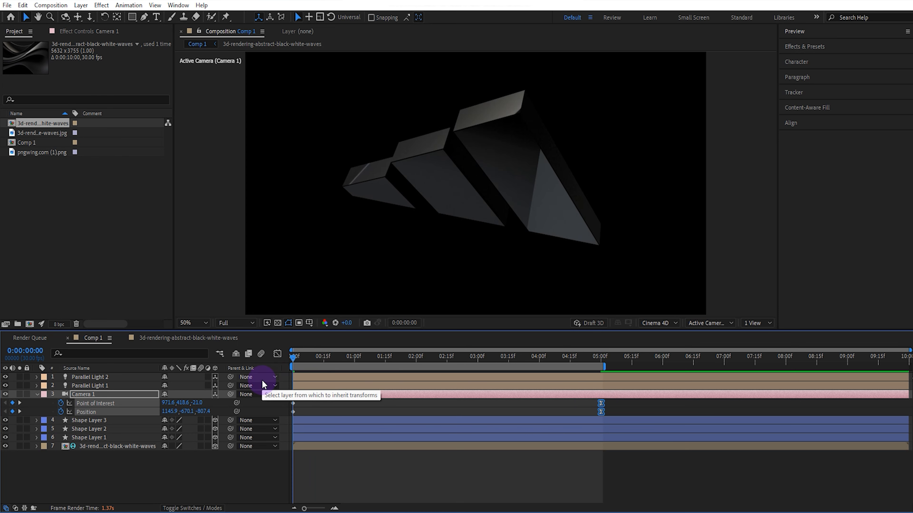
- Add an adjustment layer to Comp 1 and apply the Stylize Glow effect to it
right_click(201, 207)
mouse_move(238, 212)
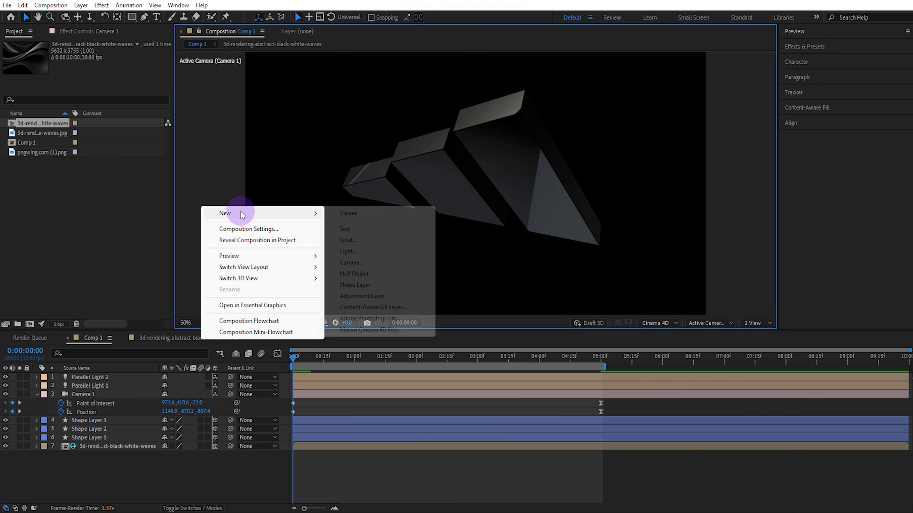
left_click(358, 297)
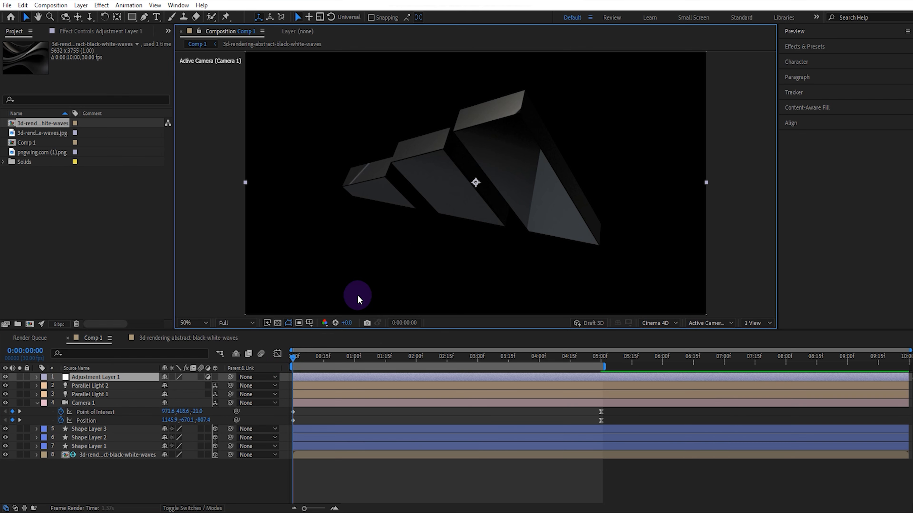
left_click(826, 47)
left_click(817, 60)
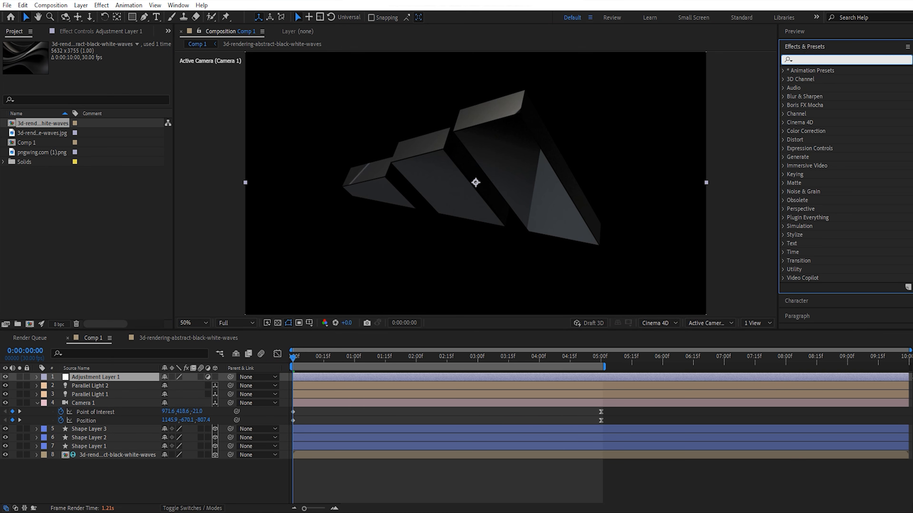
type("glo")
double_click(819, 122)
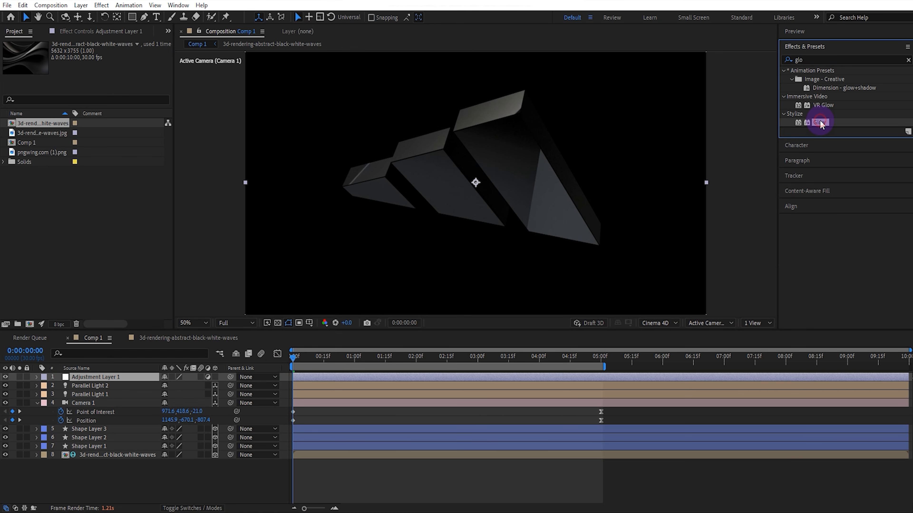
- Base the adjustment layer's Glow on Alpha Channel with A & B Colors, radius 45, intensity 0.7 and Sawtooth A>B color looping
left_click(141, 65)
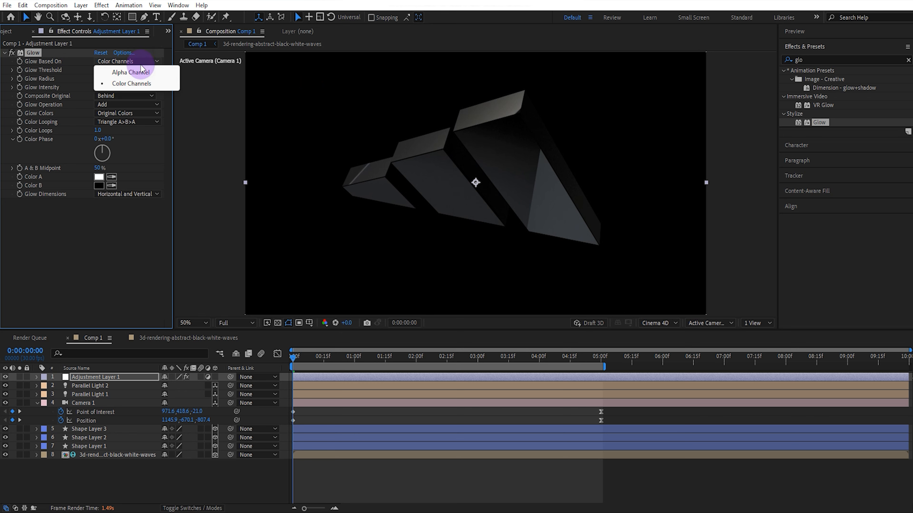
left_click(142, 72)
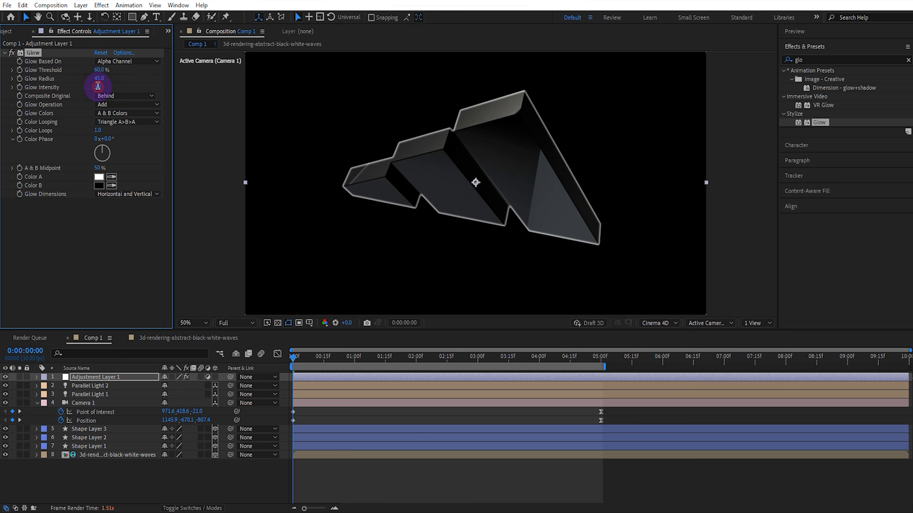
type(".7")
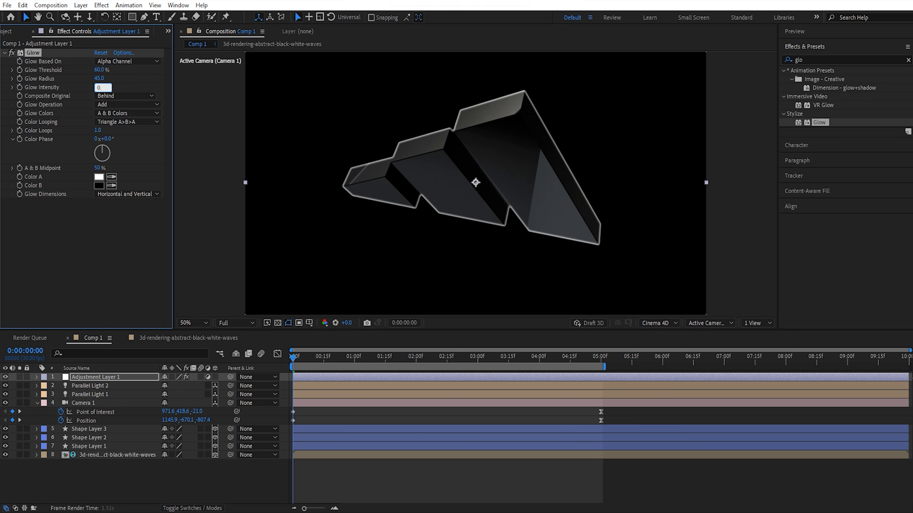
key("Return")
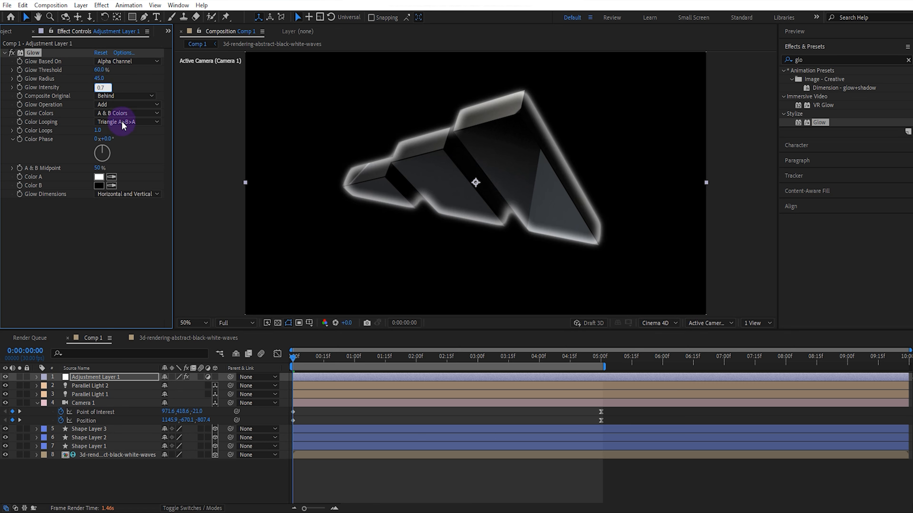
left_click(122, 124)
left_click(130, 133)
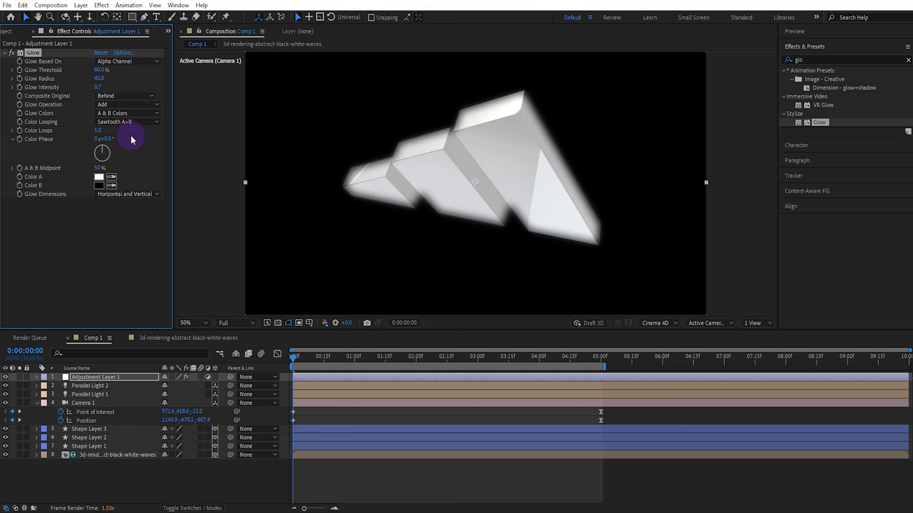
- Set the Glow effect's Color A to black (000000) and Color B to dark gray (181818)
left_click(99, 178)
mouse_move(525, 317)
left_mouse_down()
mouse_move(558, 379)
mouse_move(538, 447)
left_mouse_up()
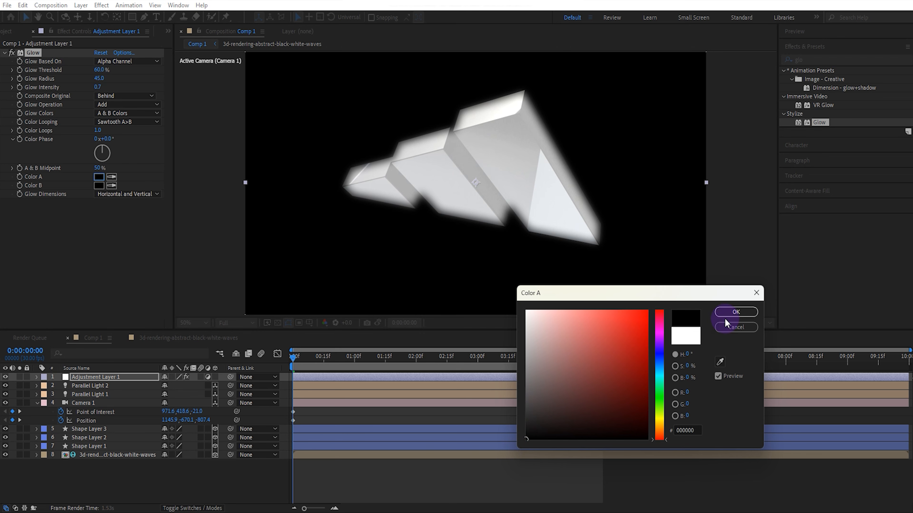
left_click(731, 313)
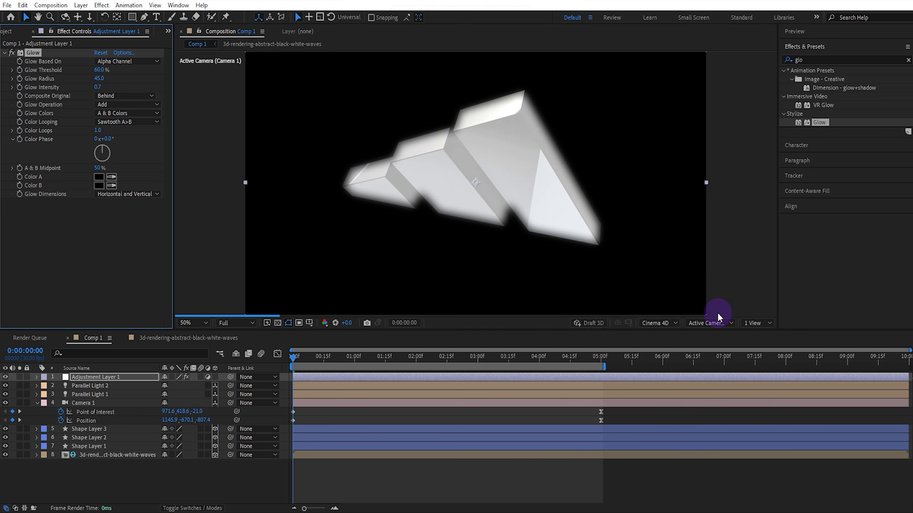
left_click(100, 186)
left_click(527, 428)
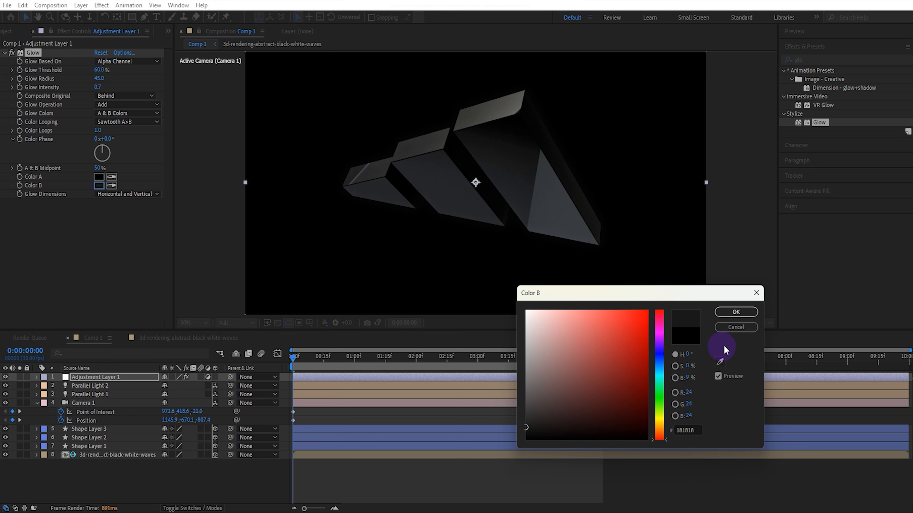
left_click(735, 313)
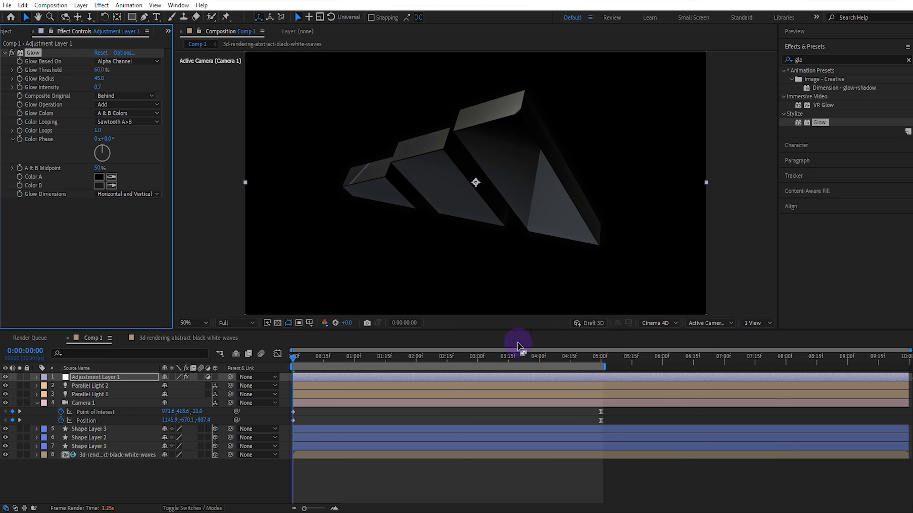
- Return the current time to the first frame and play a preview of the camera animation
left_click_drag(321, 361, 268, 369)
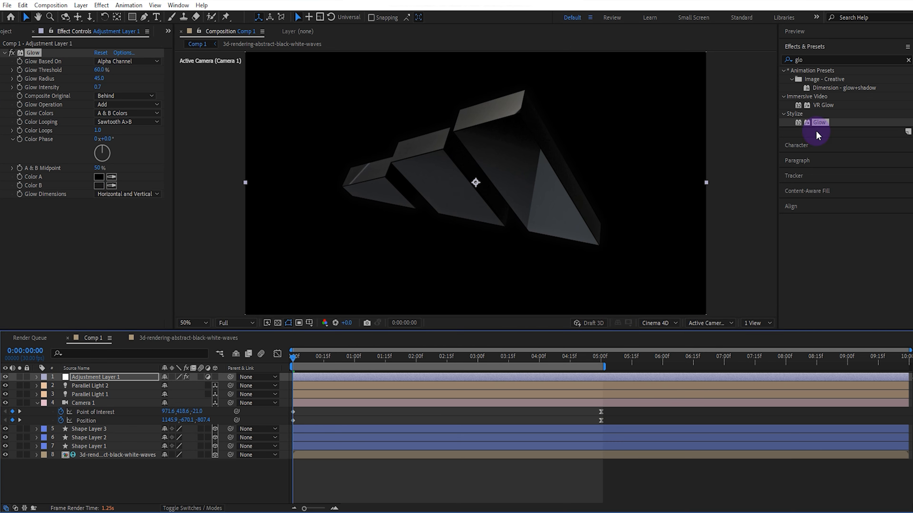
left_click(834, 34)
left_click(826, 46)
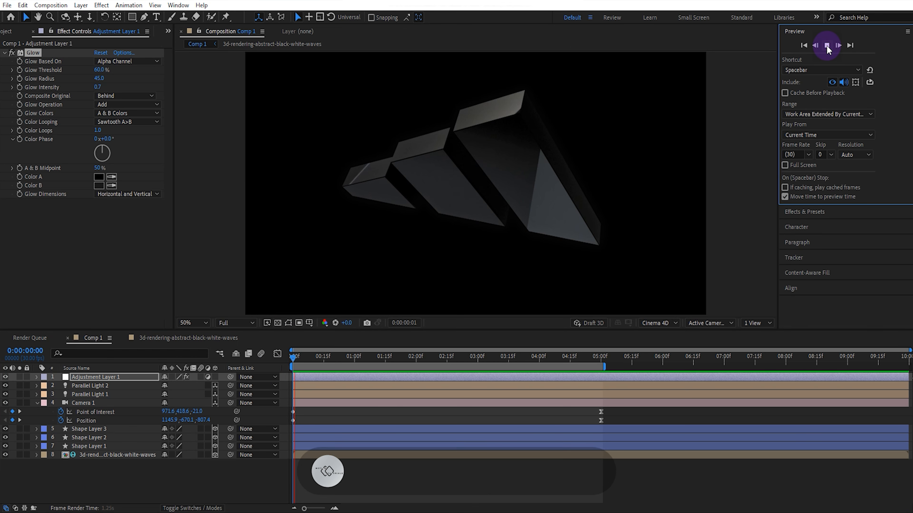